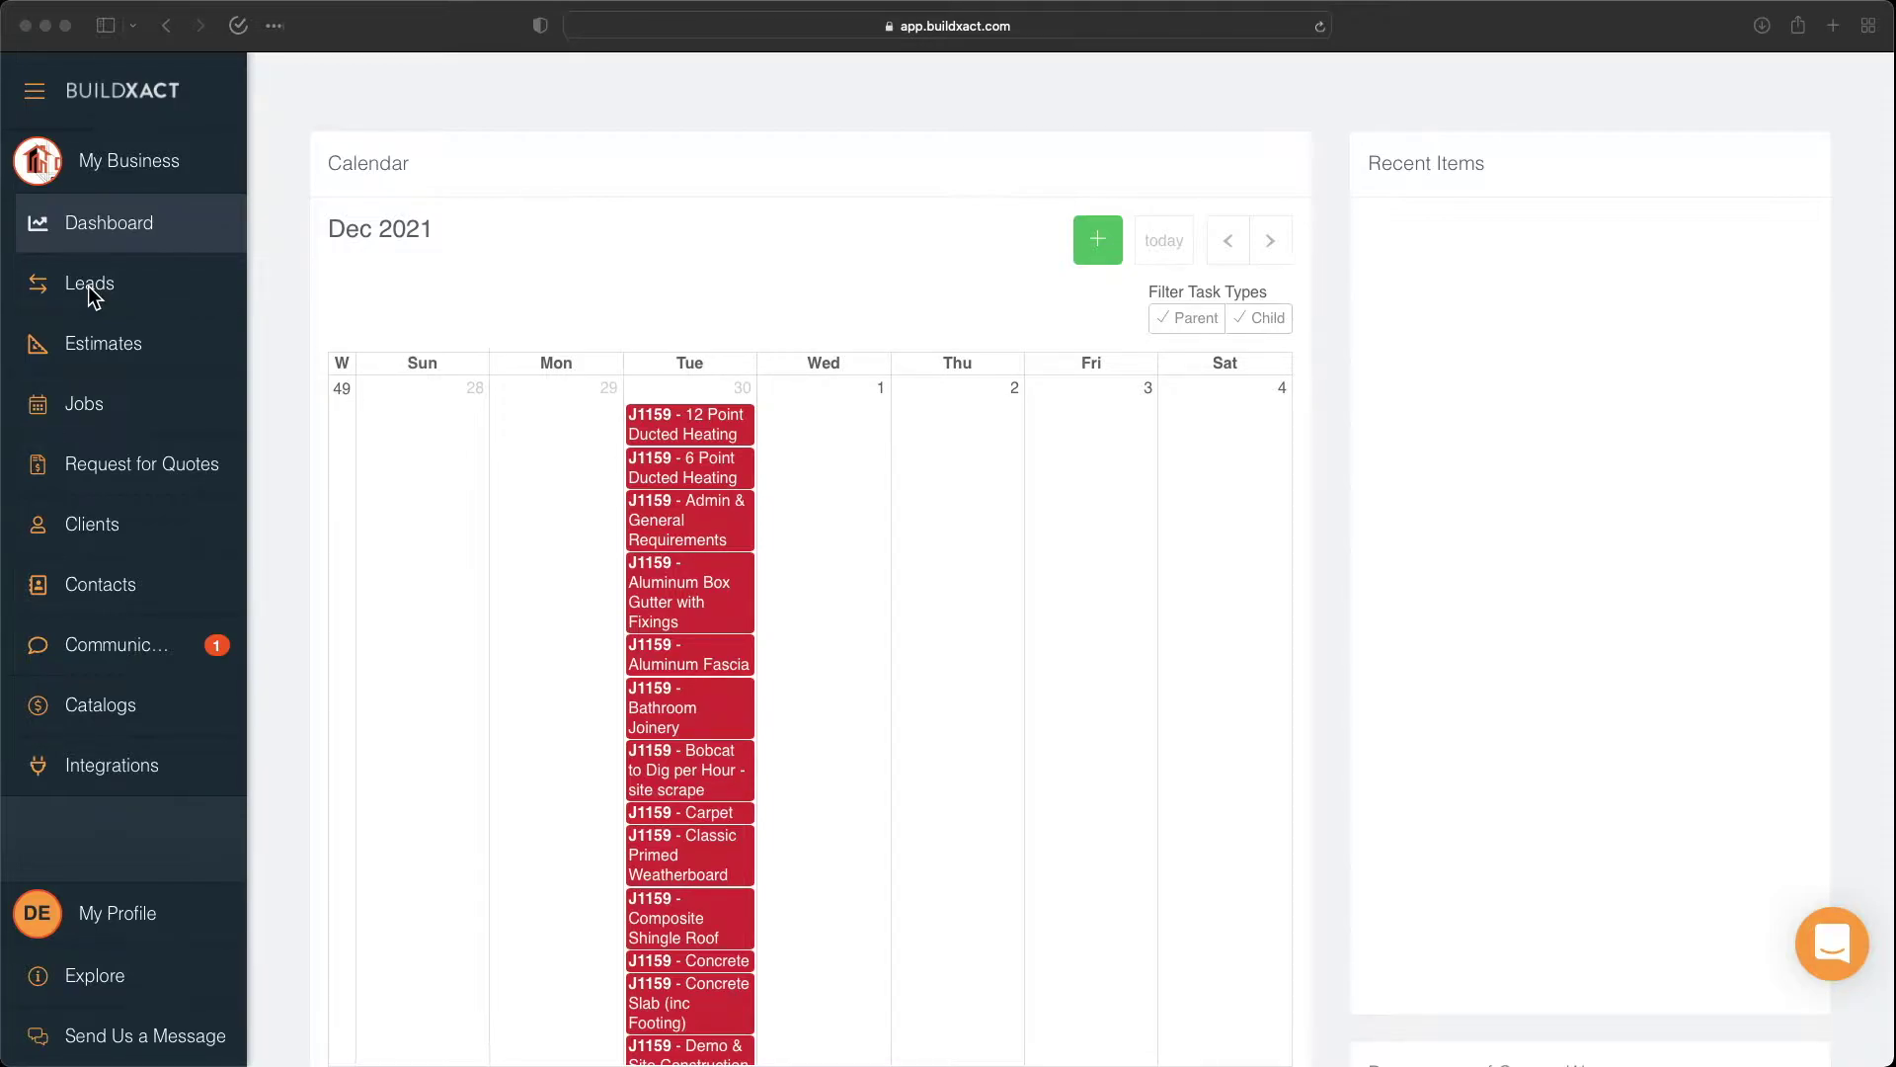
From the Leads list, capture a new lead with the client's full name as the family name.
{"action": "left_click", "coordinate": [91, 289]}
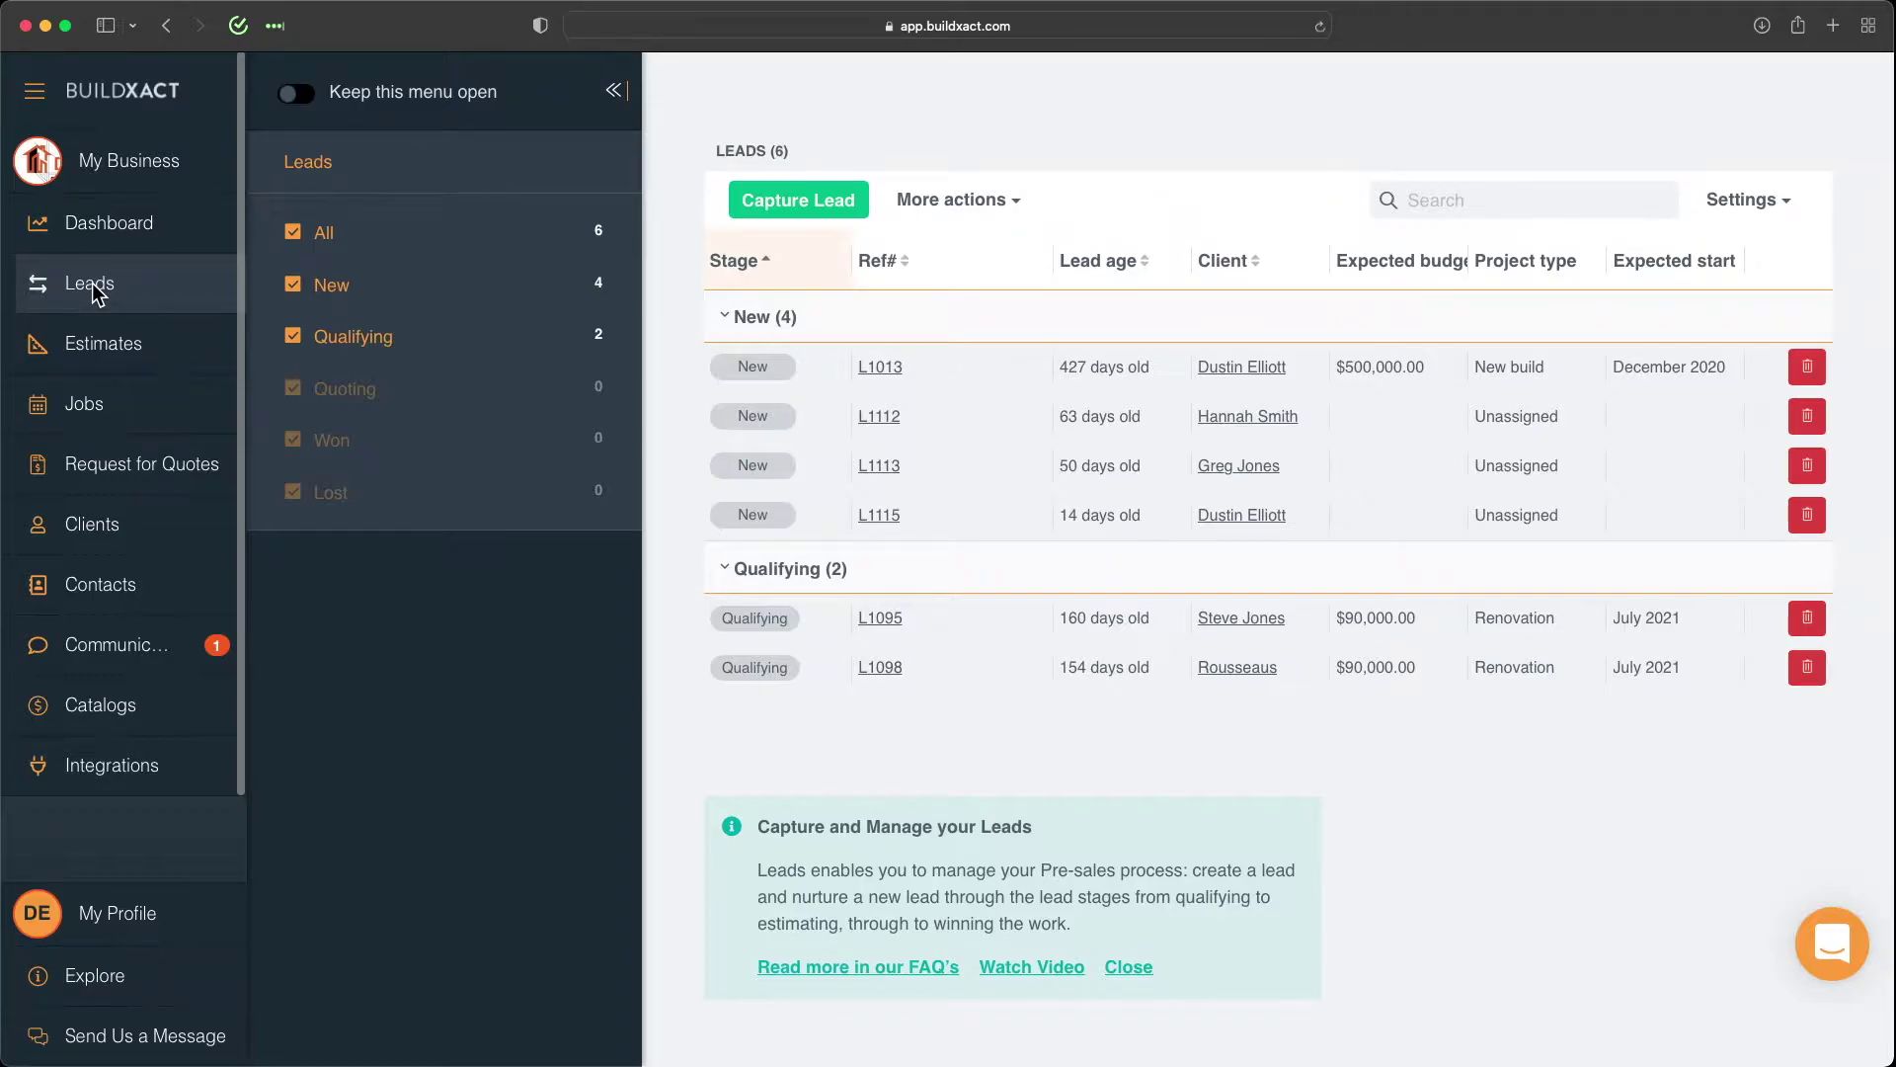
{"action": "left_click", "coordinate": [788, 213]}
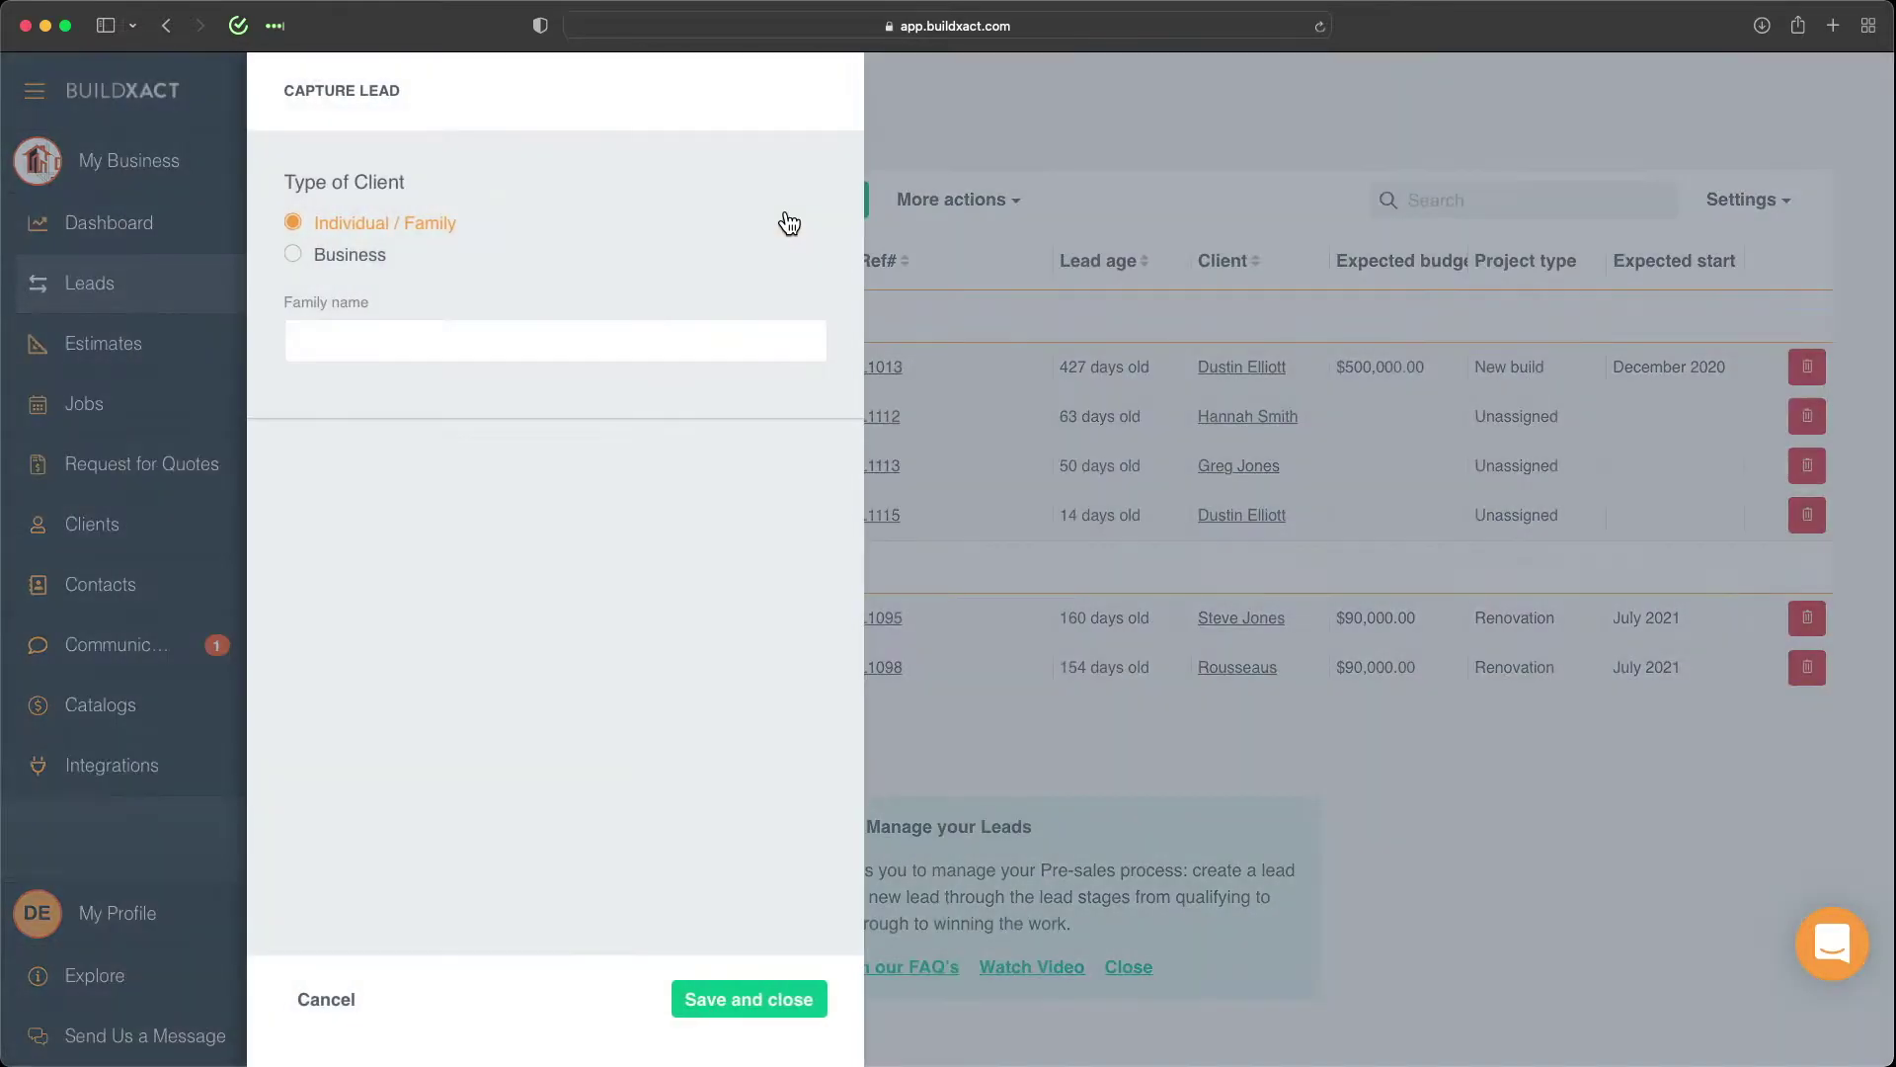
{"action": "left_click", "coordinate": [516, 342]}
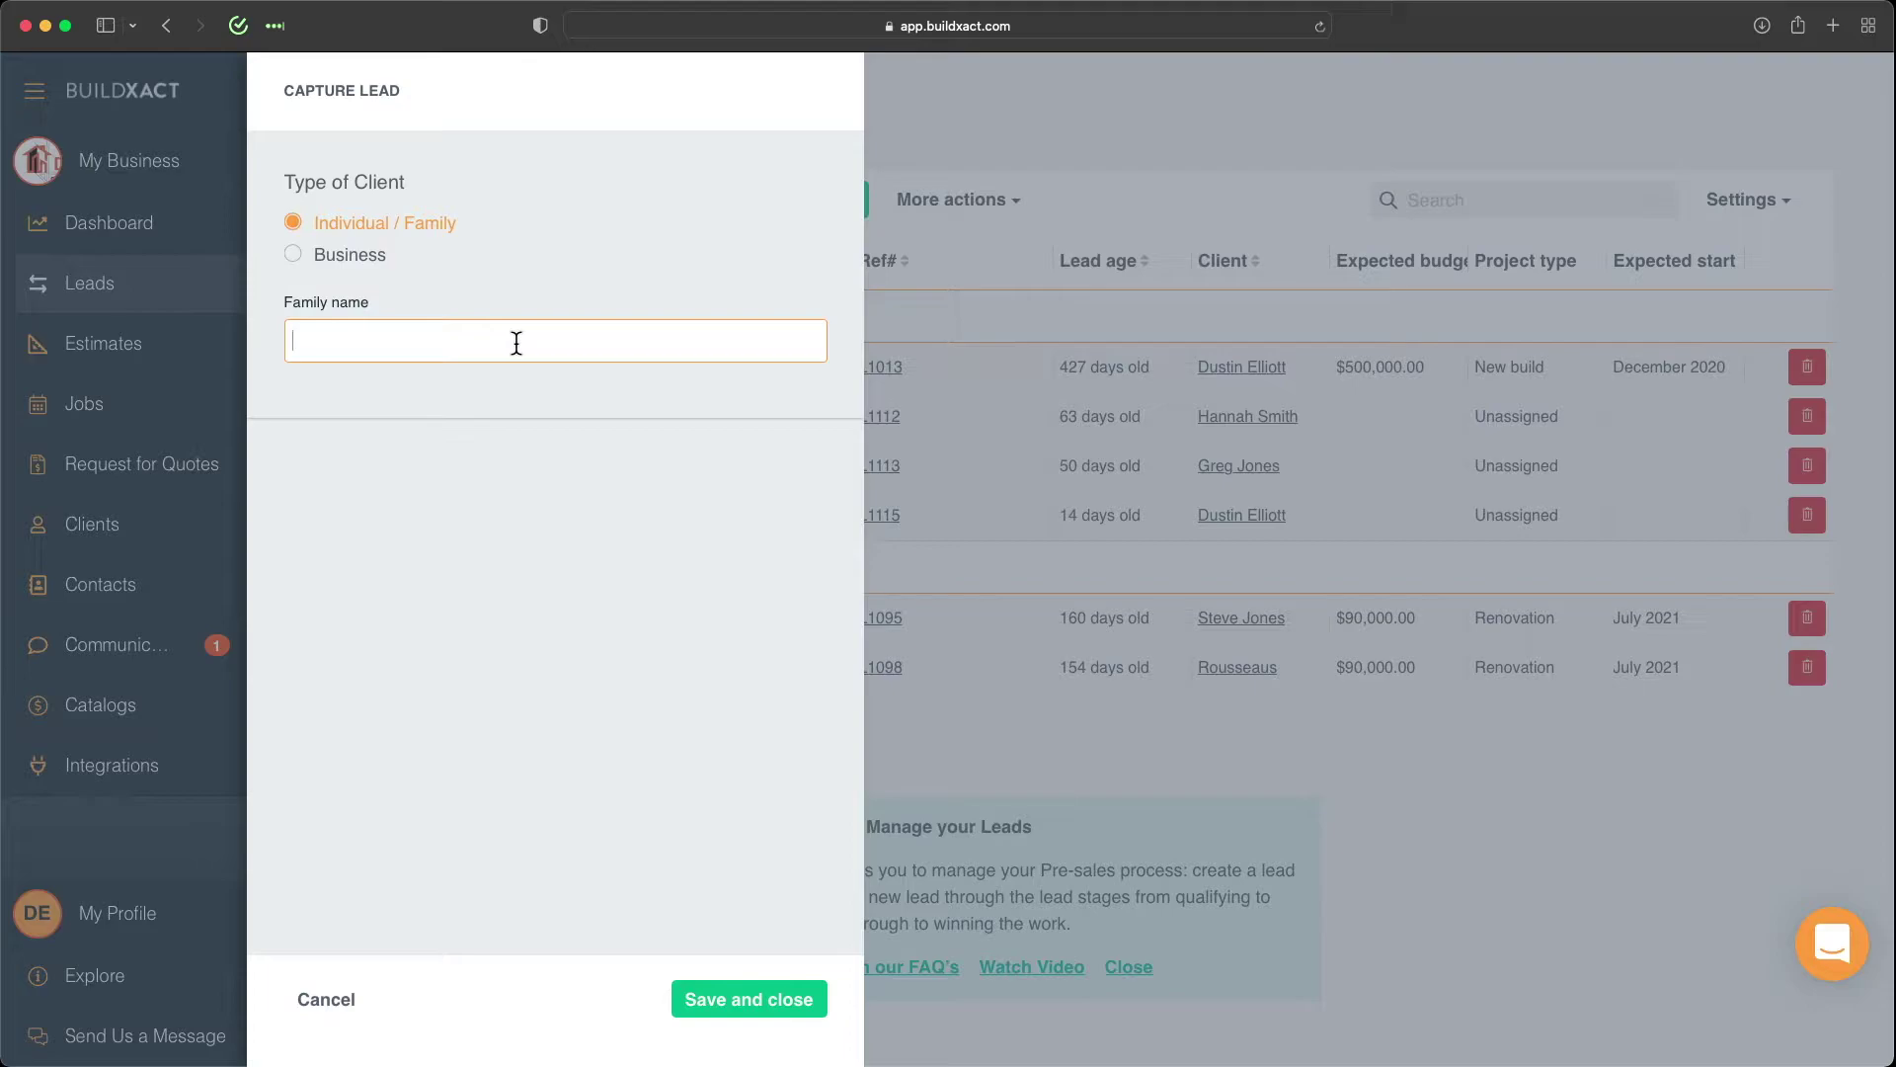
{"action": "type", "text": "Sam Smith"}
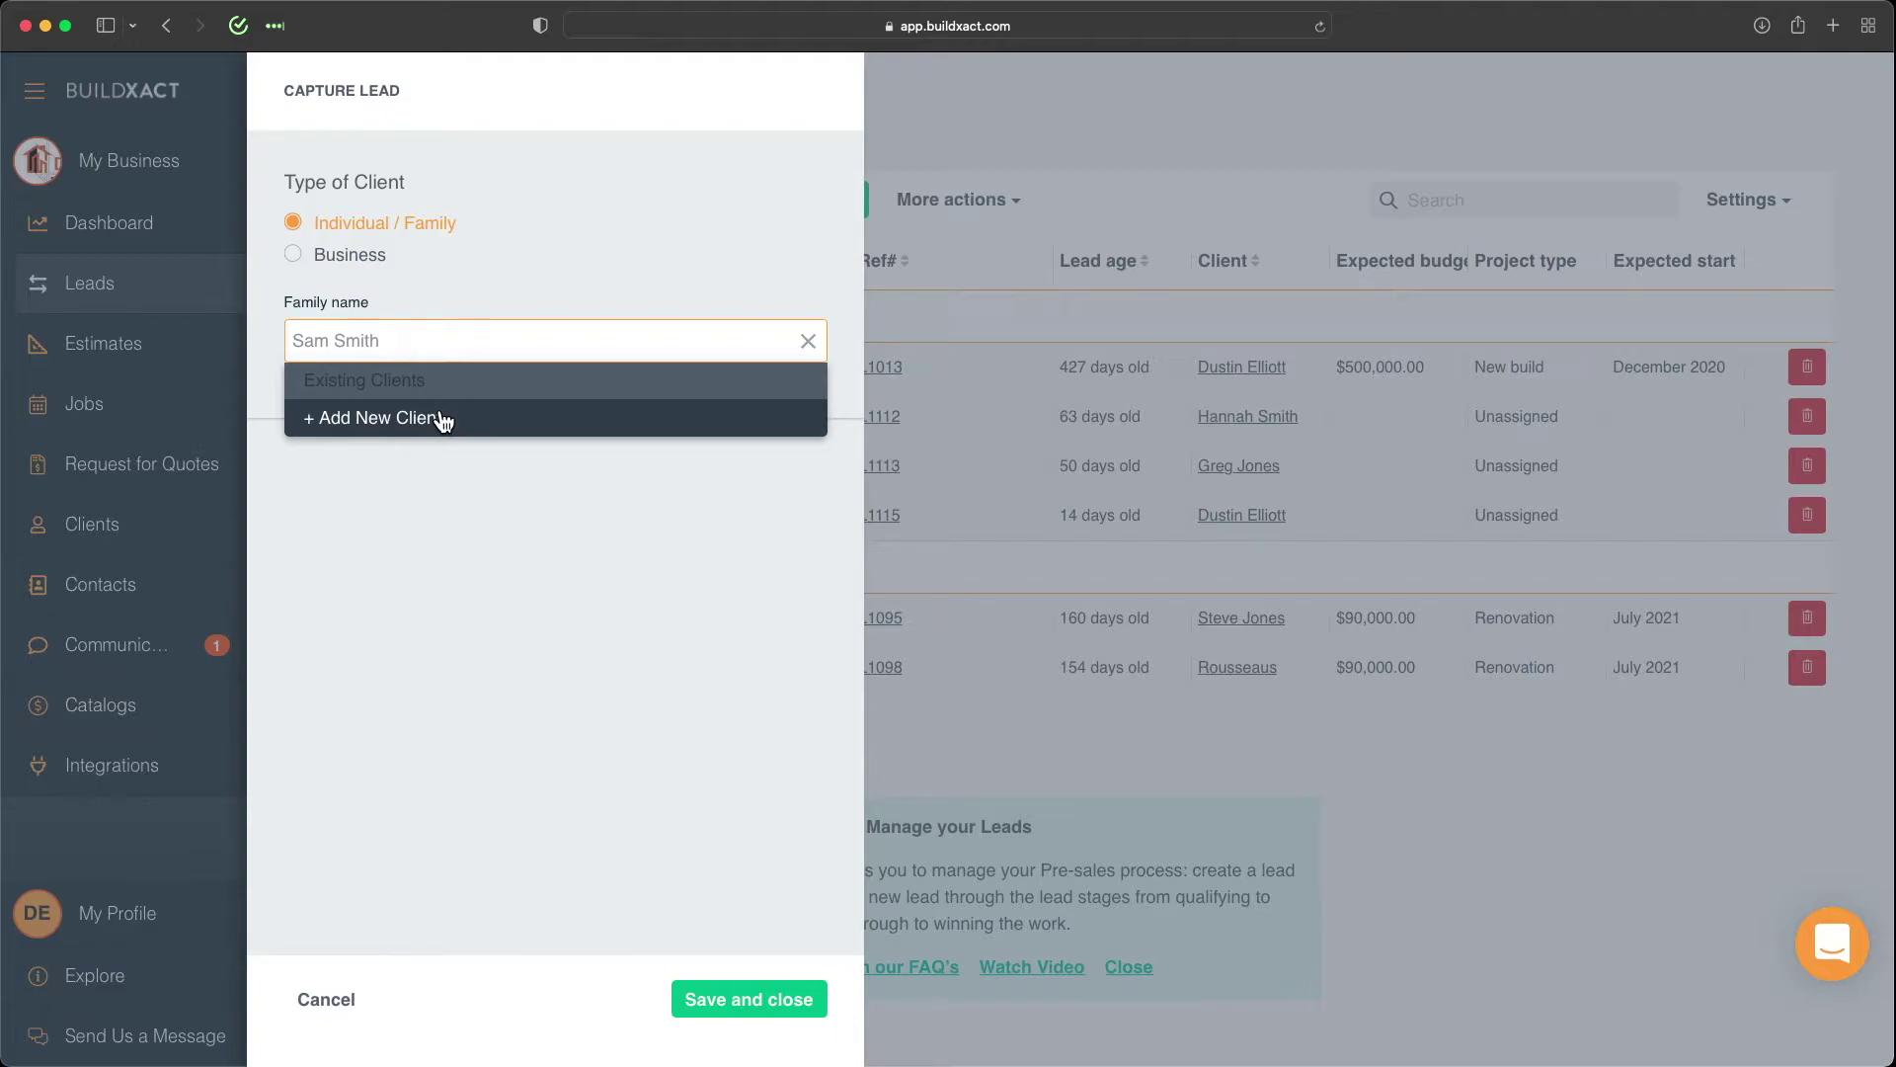
Add a new client with the contact's first name, surname, cell number and email, then save the lead.
{"action": "left_click", "coordinate": [442, 418]}
{"action": "left_click", "coordinate": [343, 567]}
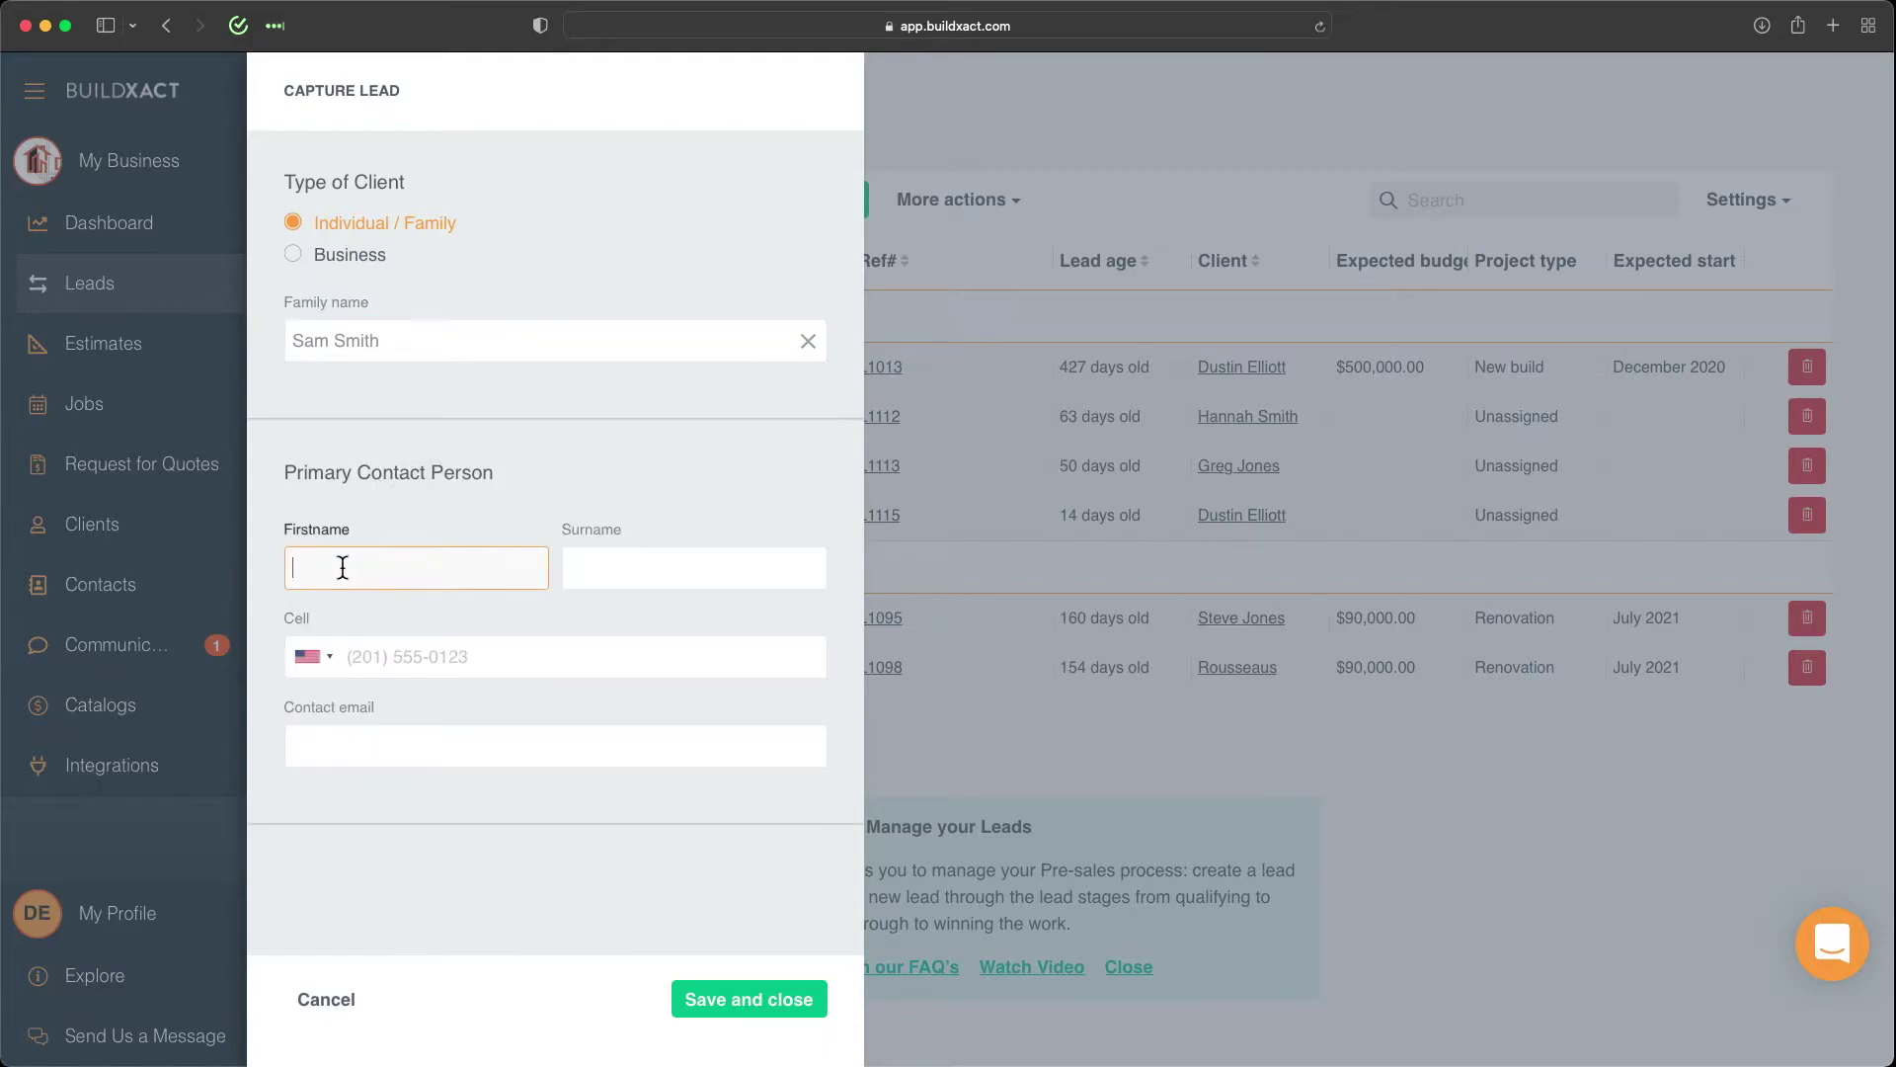
{"action": "type", "text": "Sam"}
{"action": "key", "text": "Tab"}
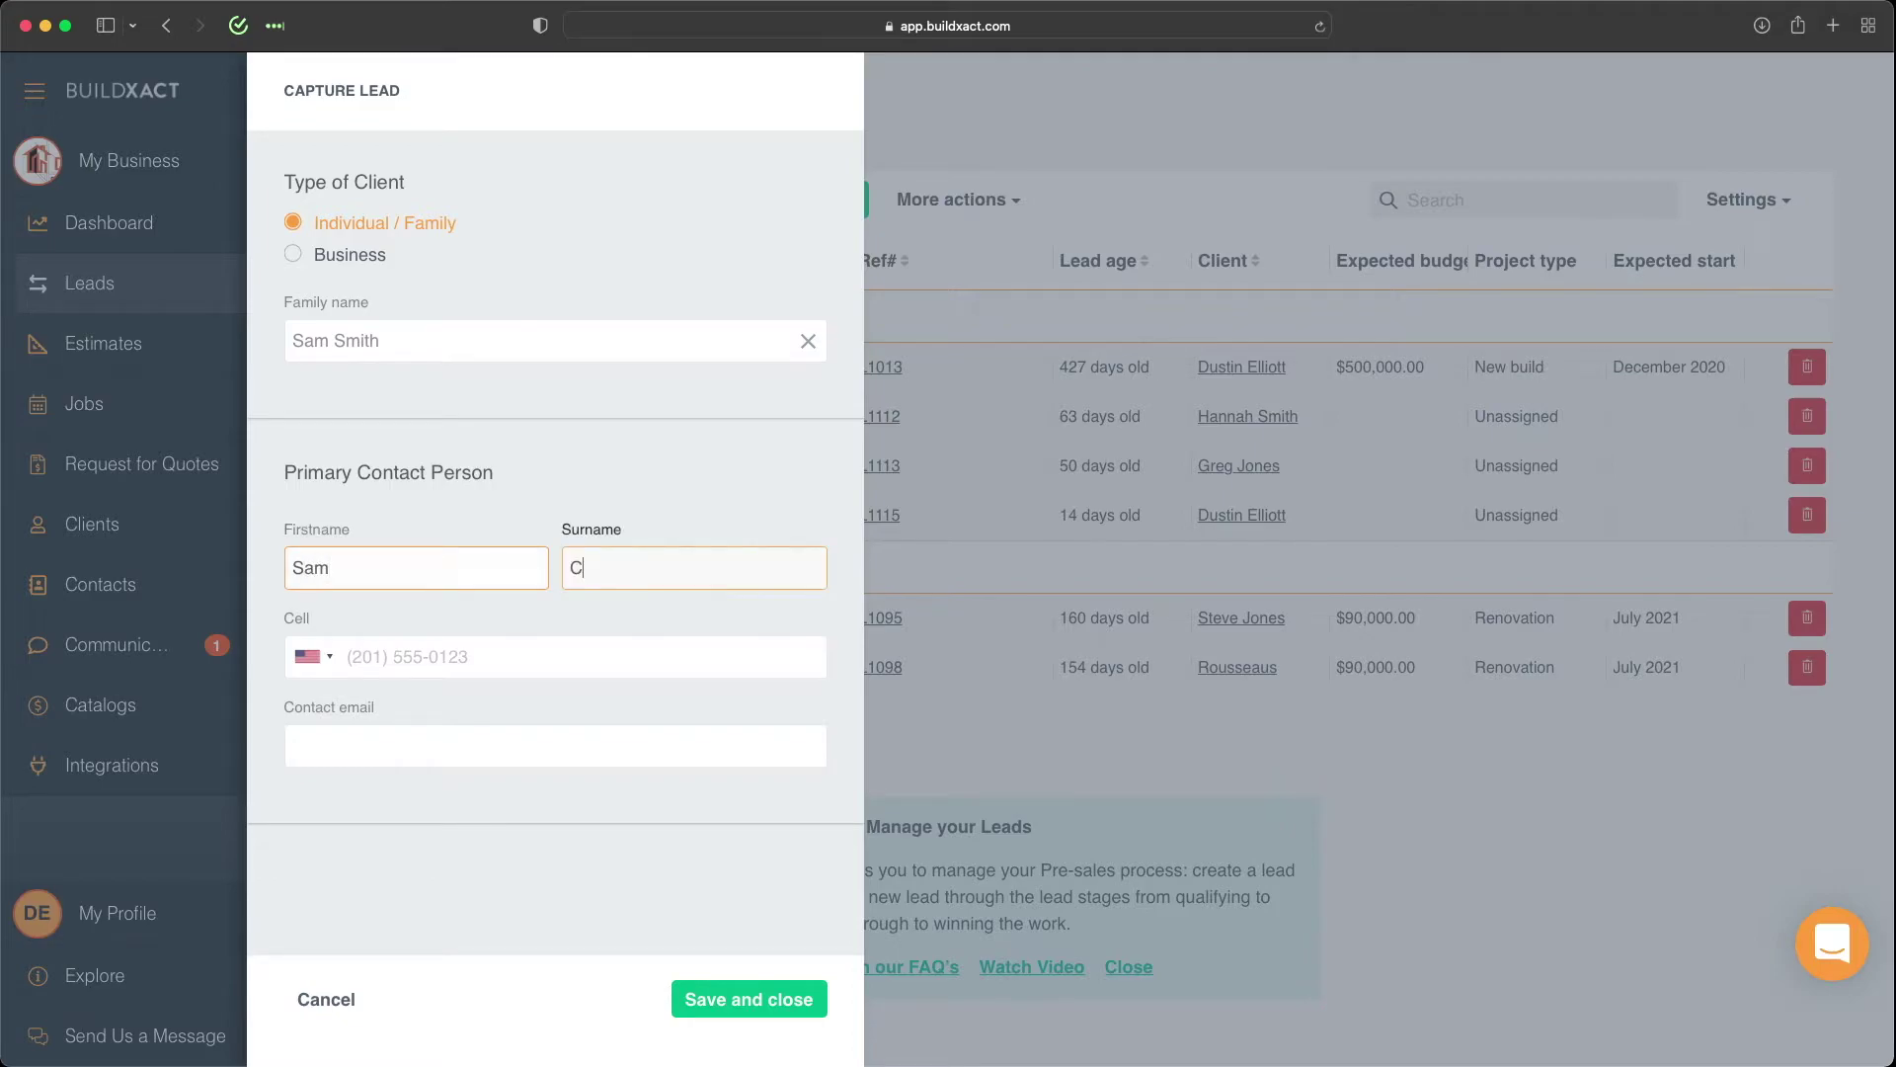
{"action": "type", "text": "Smith"}
{"action": "key", "text": "Tab"}
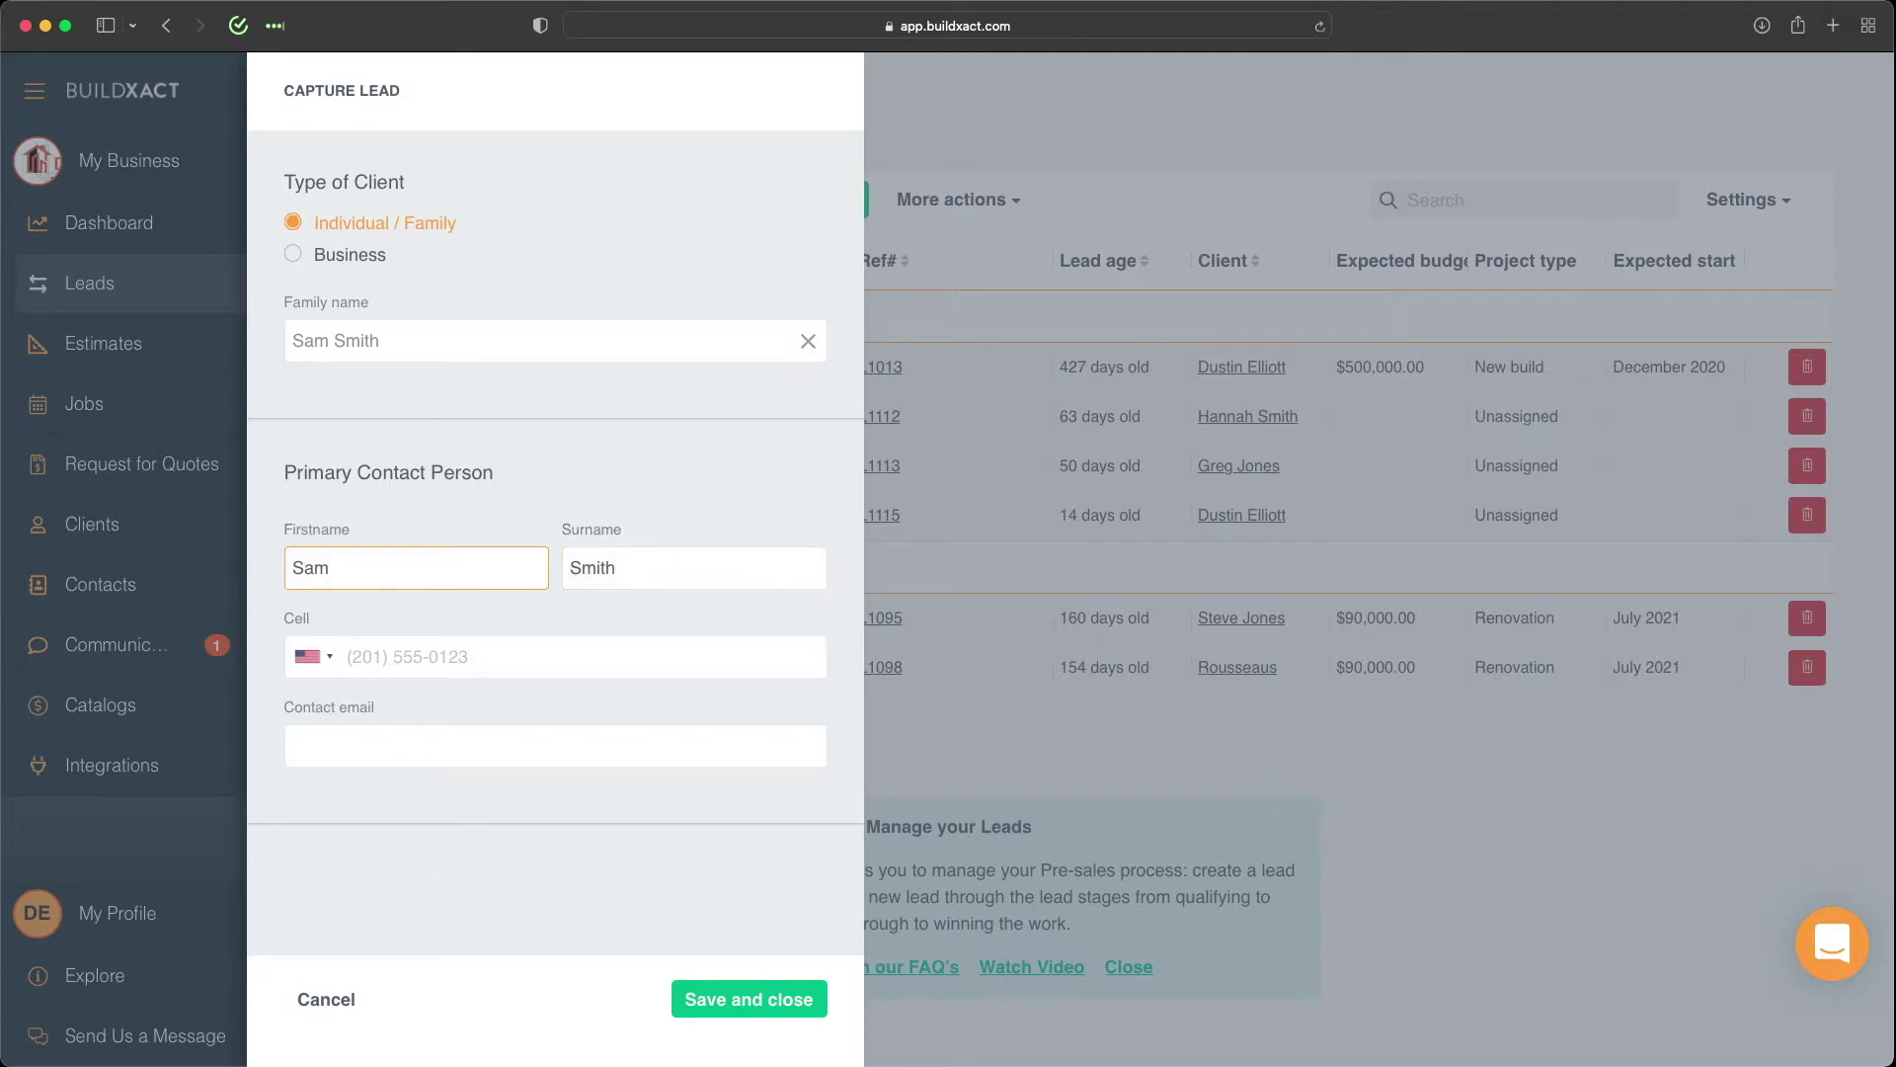
{"action": "type", "text": "20155"}
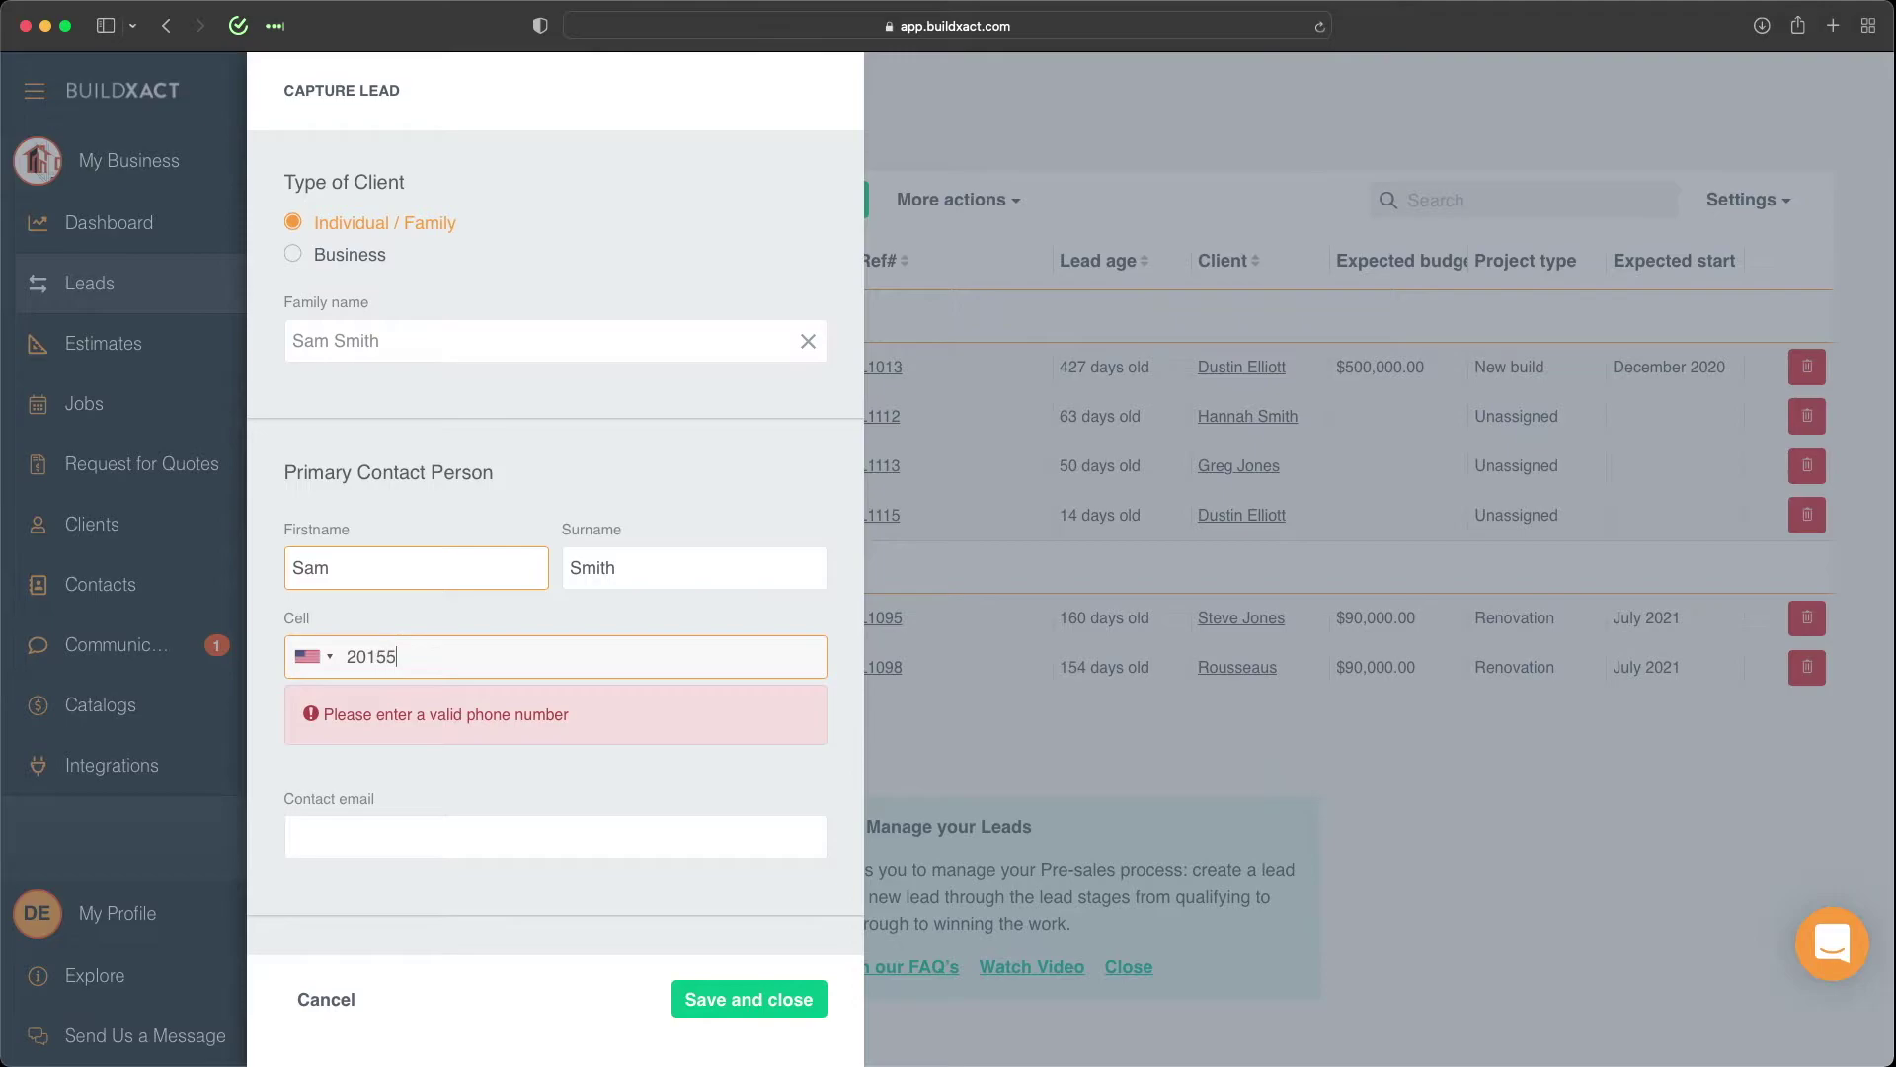
{"action": "type", "text": "51234"}
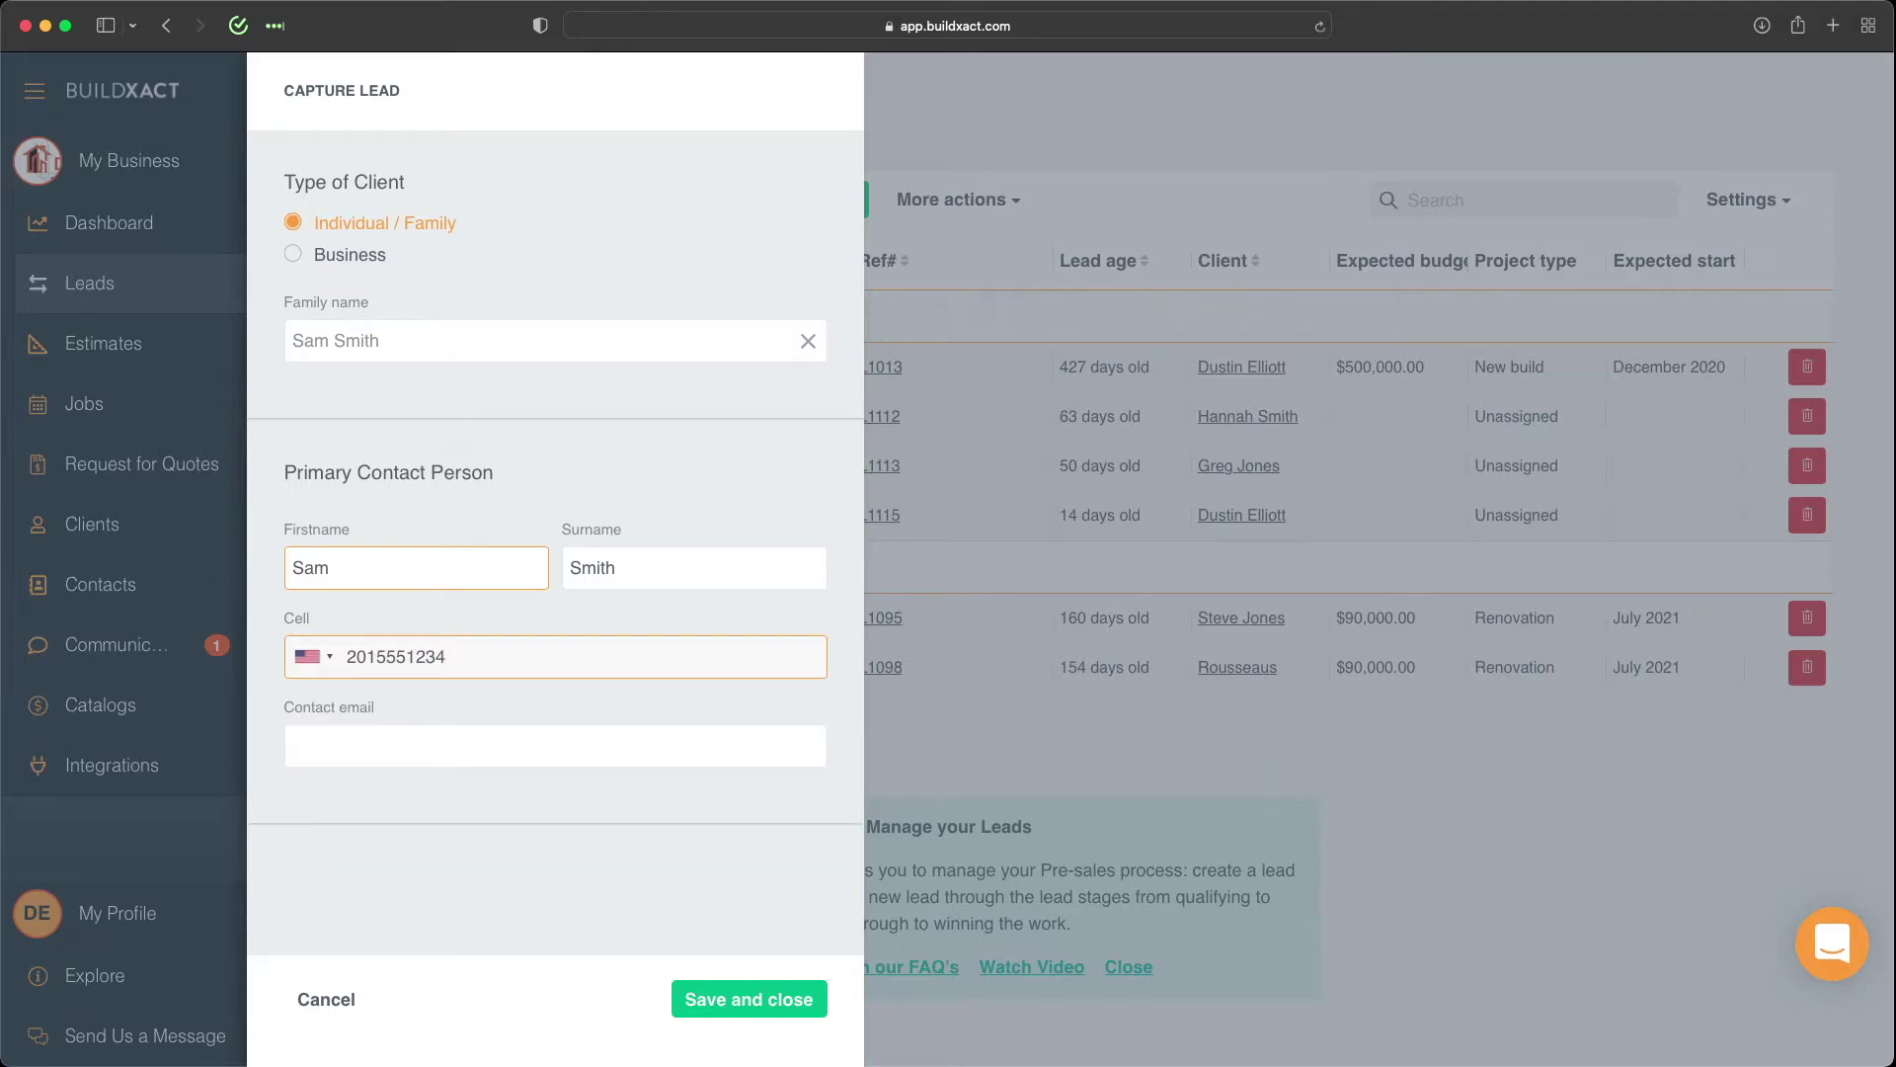
{"action": "left_click", "coordinate": [373, 755]}
{"action": "type", "text": "sam"}
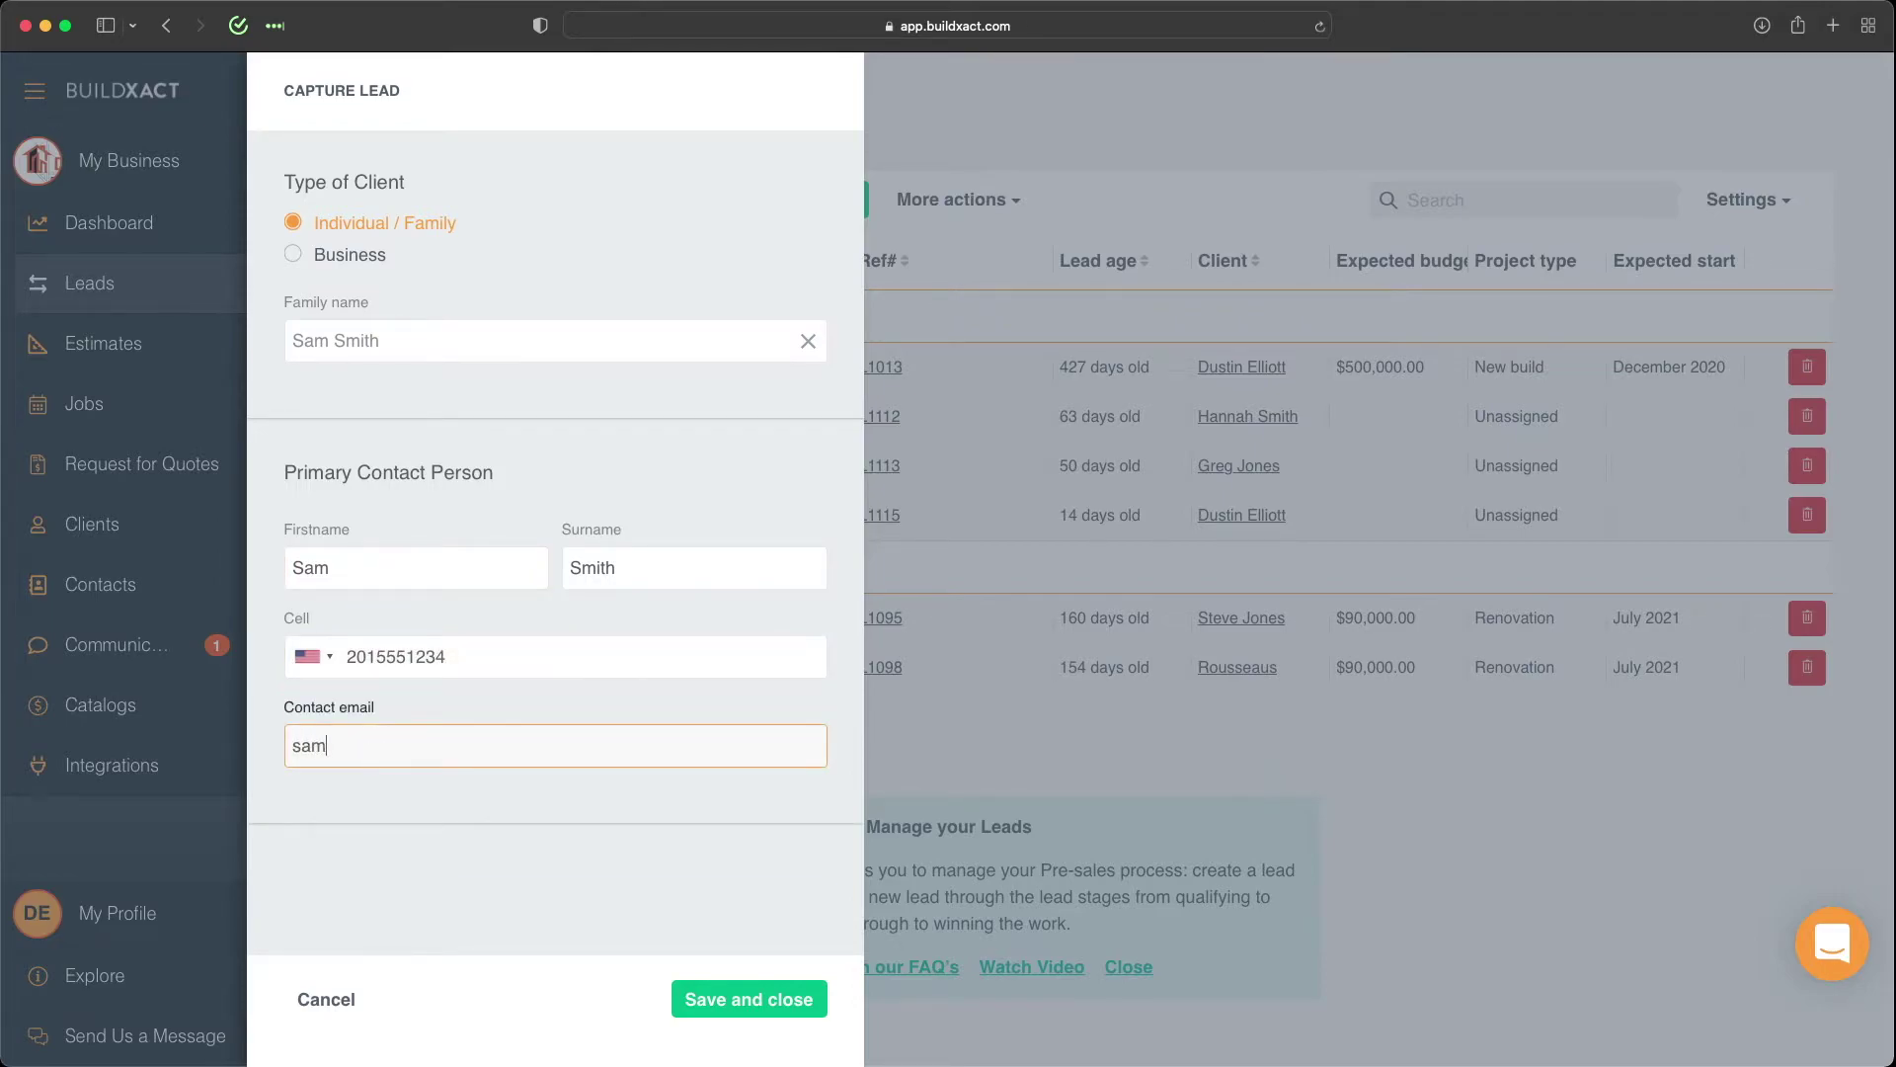
{"action": "type", "text": "@email.com"}
{"action": "left_click", "coordinate": [703, 996]}
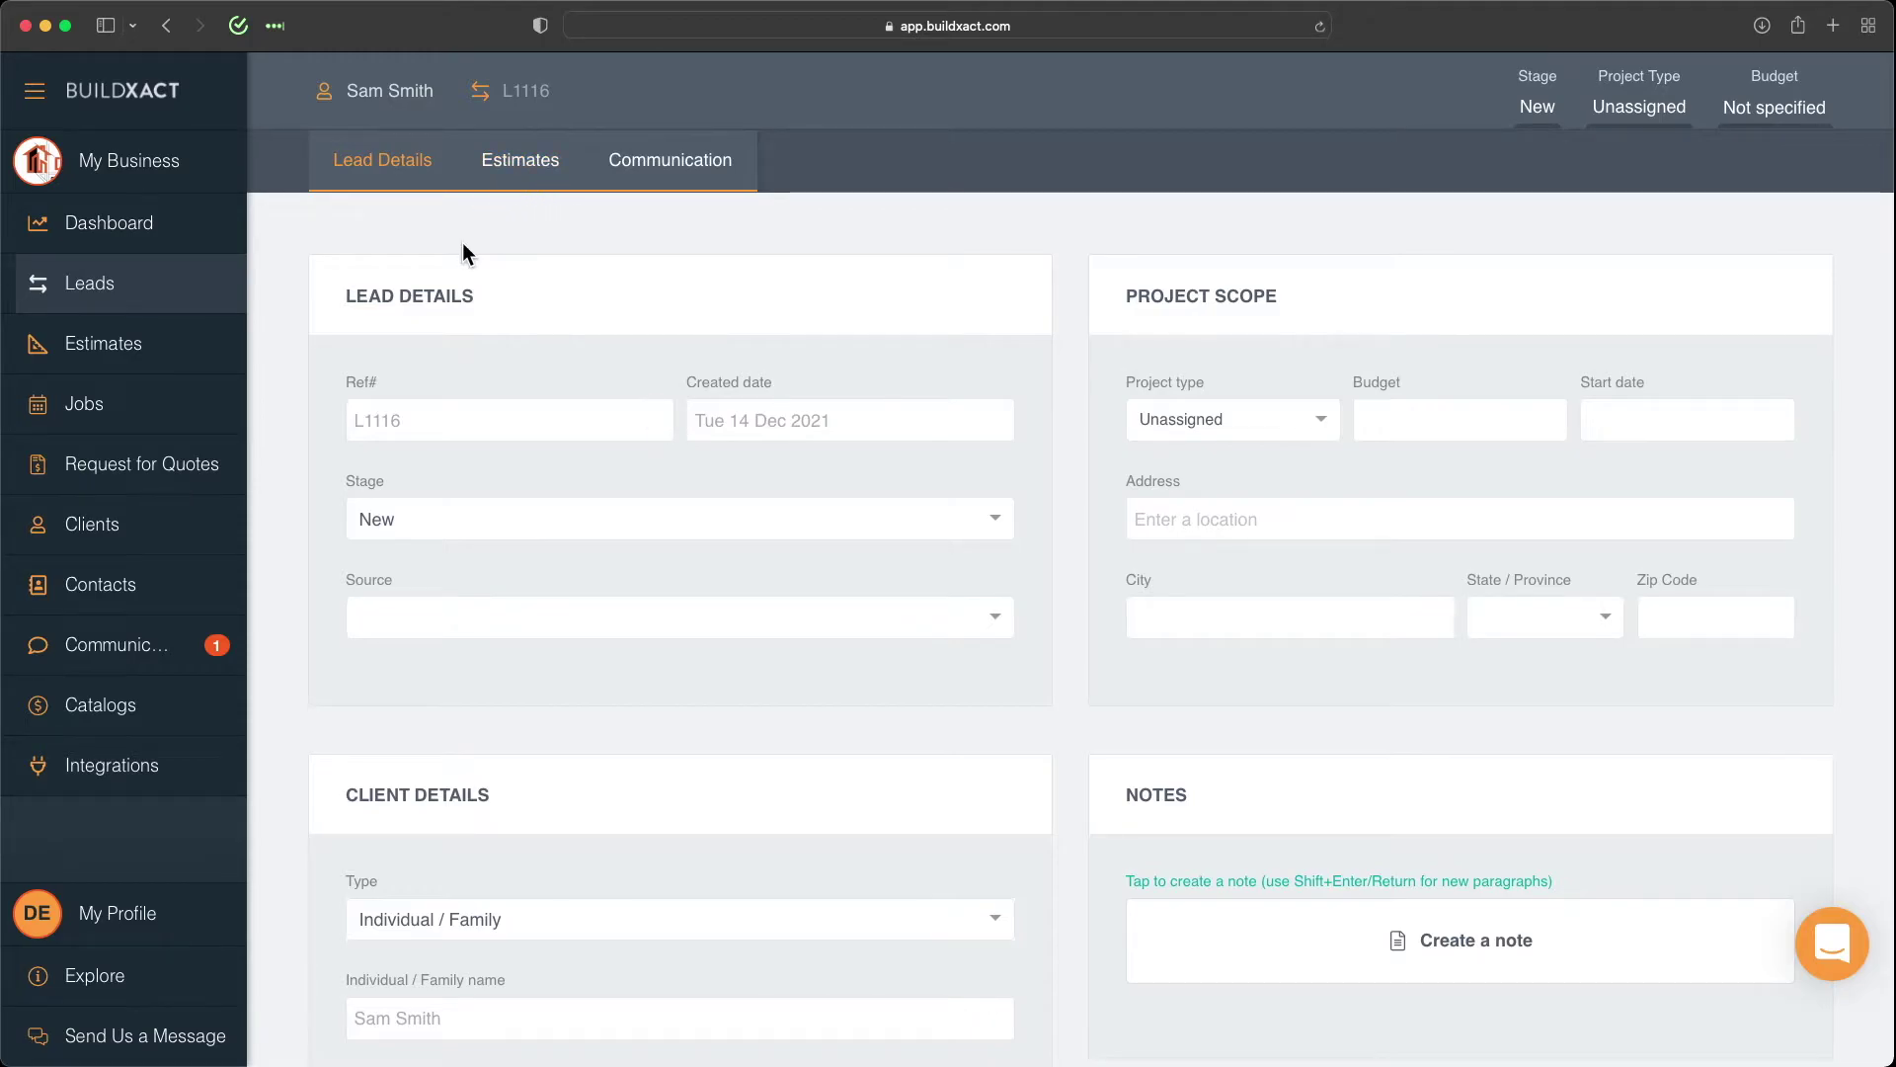
Scroll through the saved lead's details page to review the contact details, then return to the top.
{"action": "scroll", "coordinate": [807, 703], "scroll_direction": "down", "scroll_amount": 10}
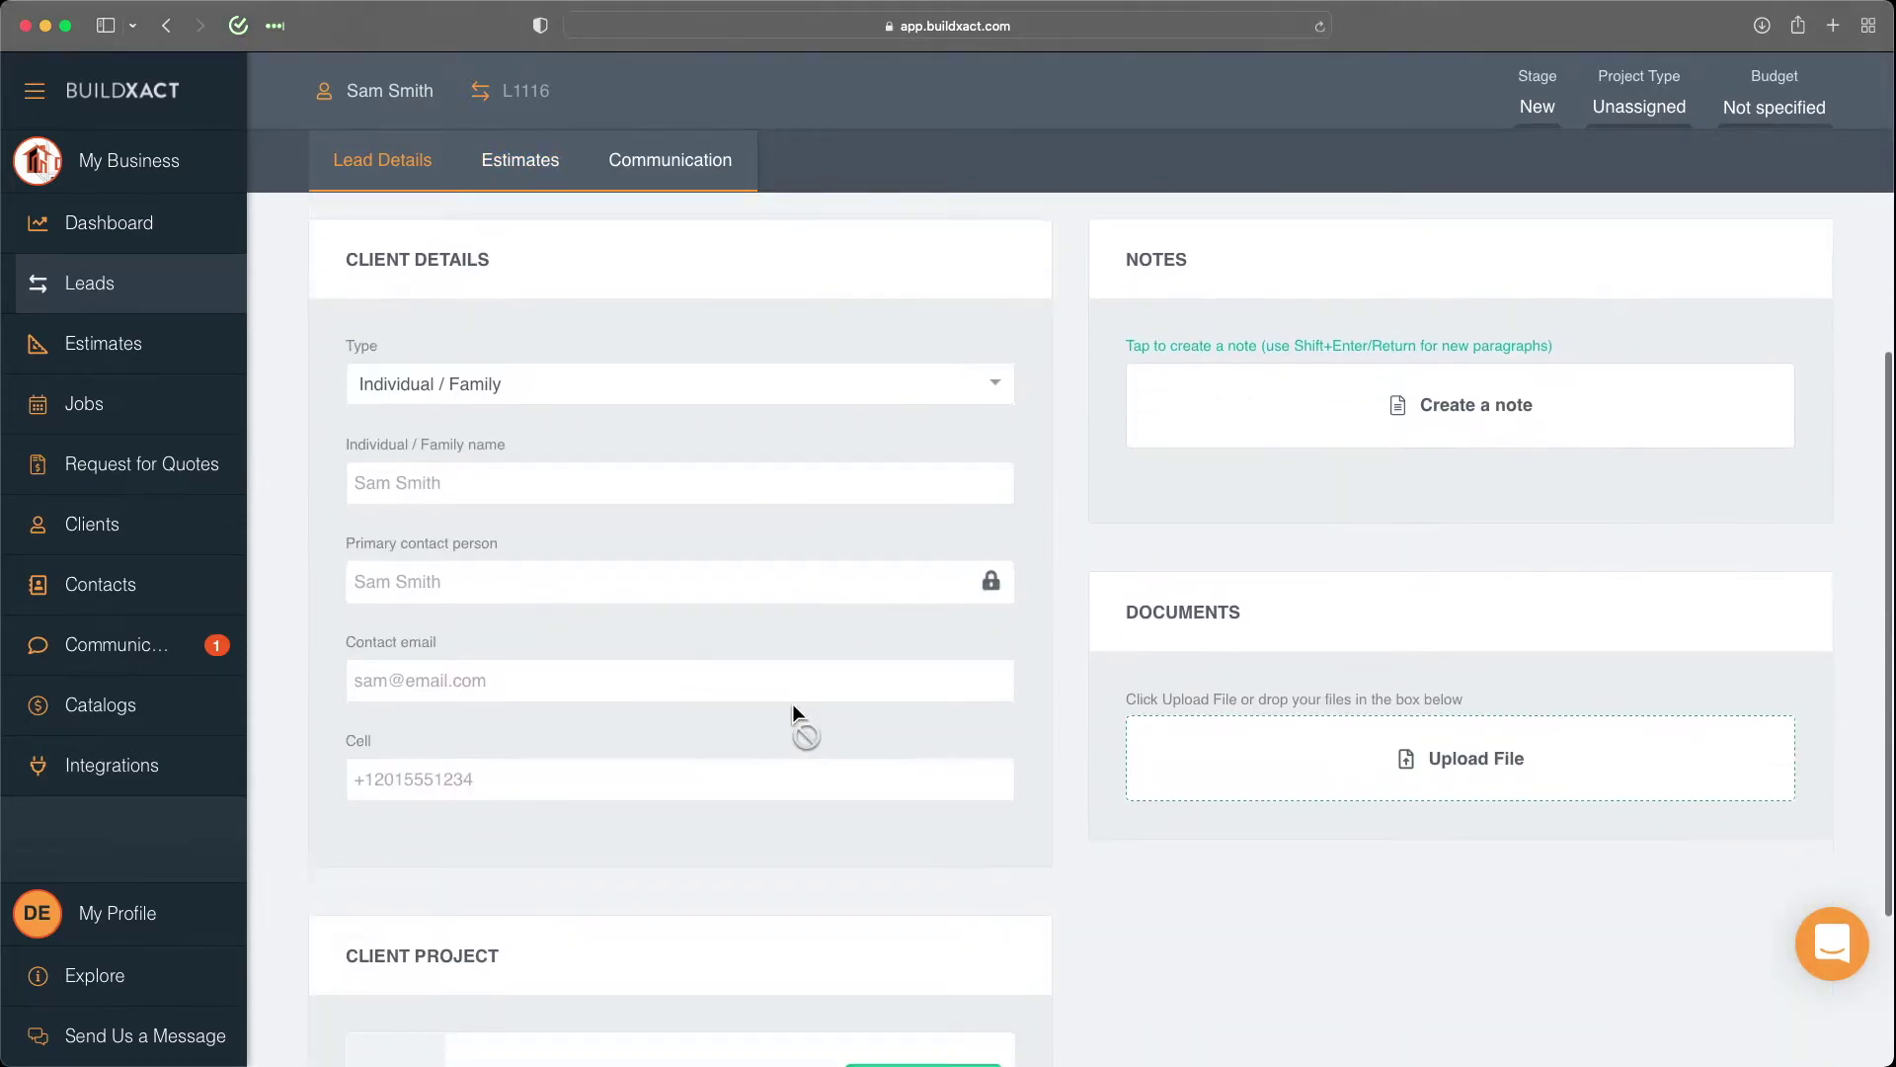
{"action": "scroll", "coordinate": [796, 711], "scroll_direction": "down", "scroll_amount": 2}
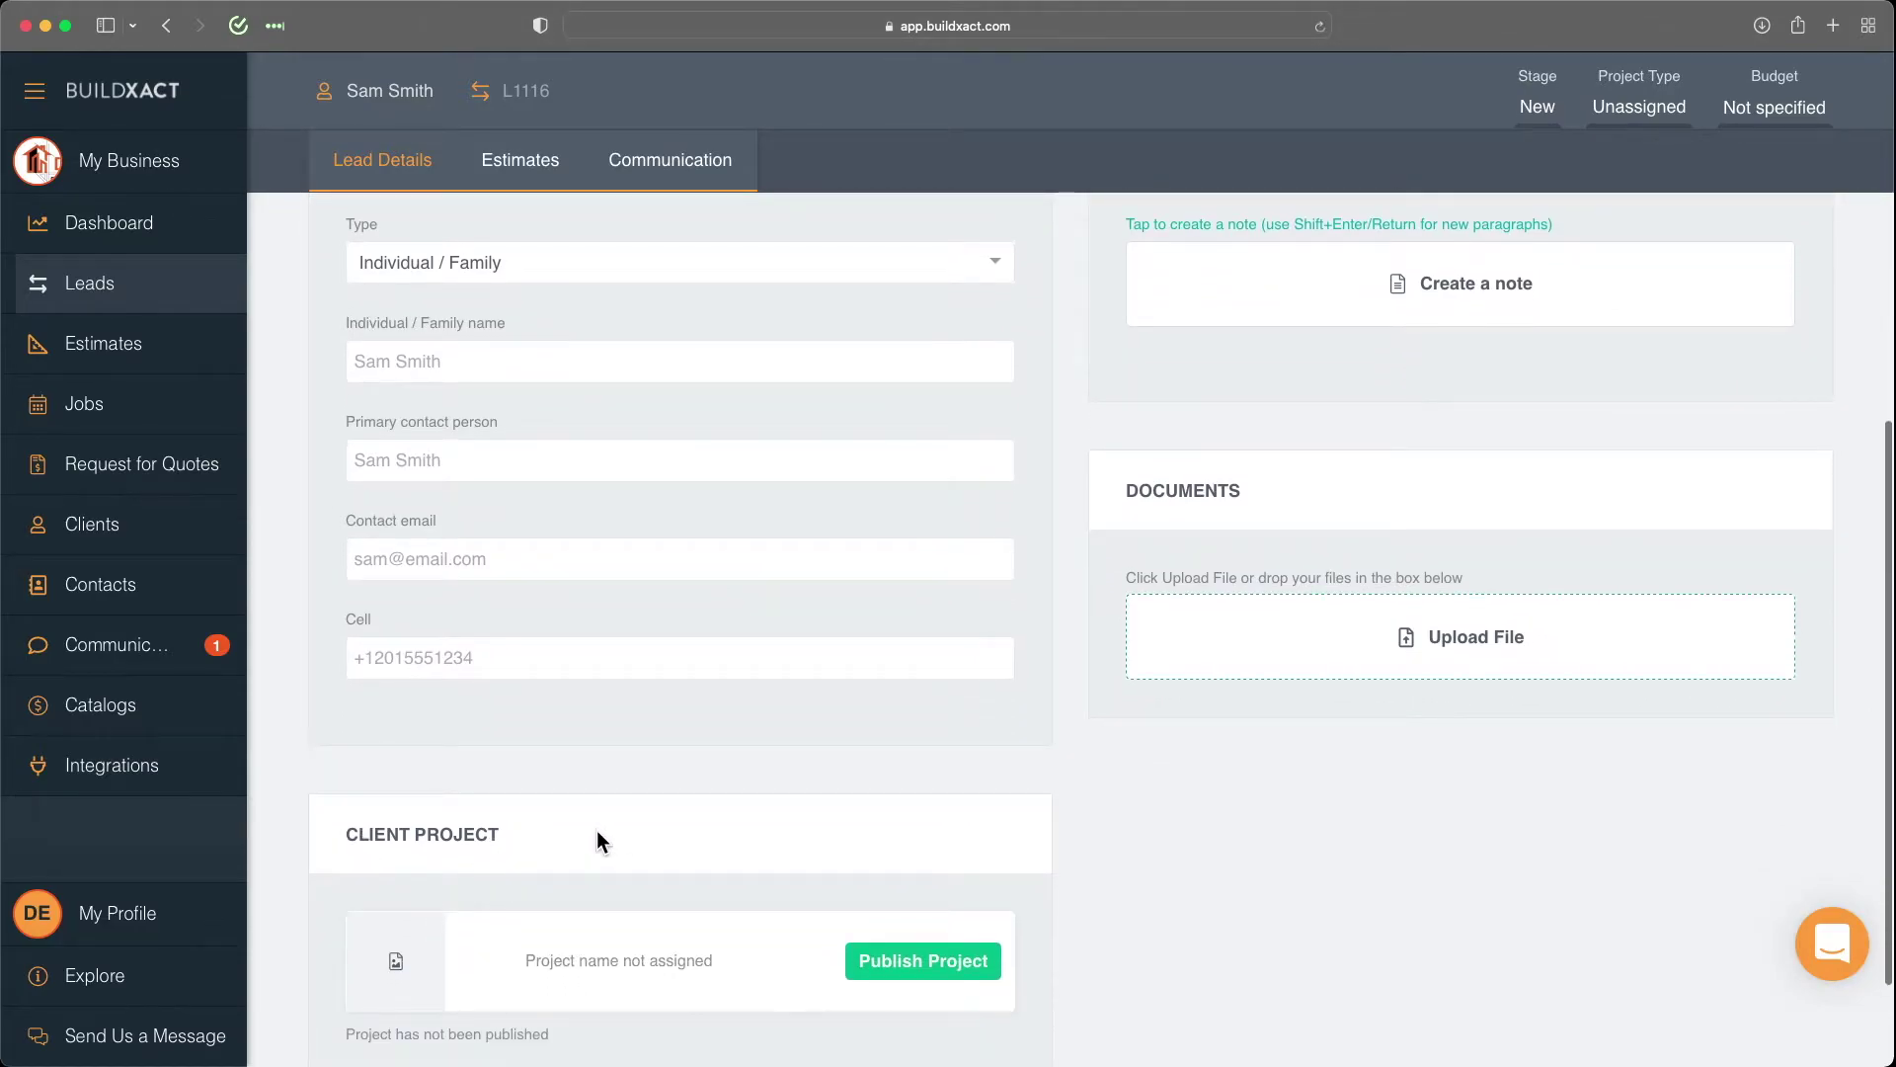
{"action": "scroll", "coordinate": [597, 828], "scroll_direction": "up", "scroll_amount": 11}
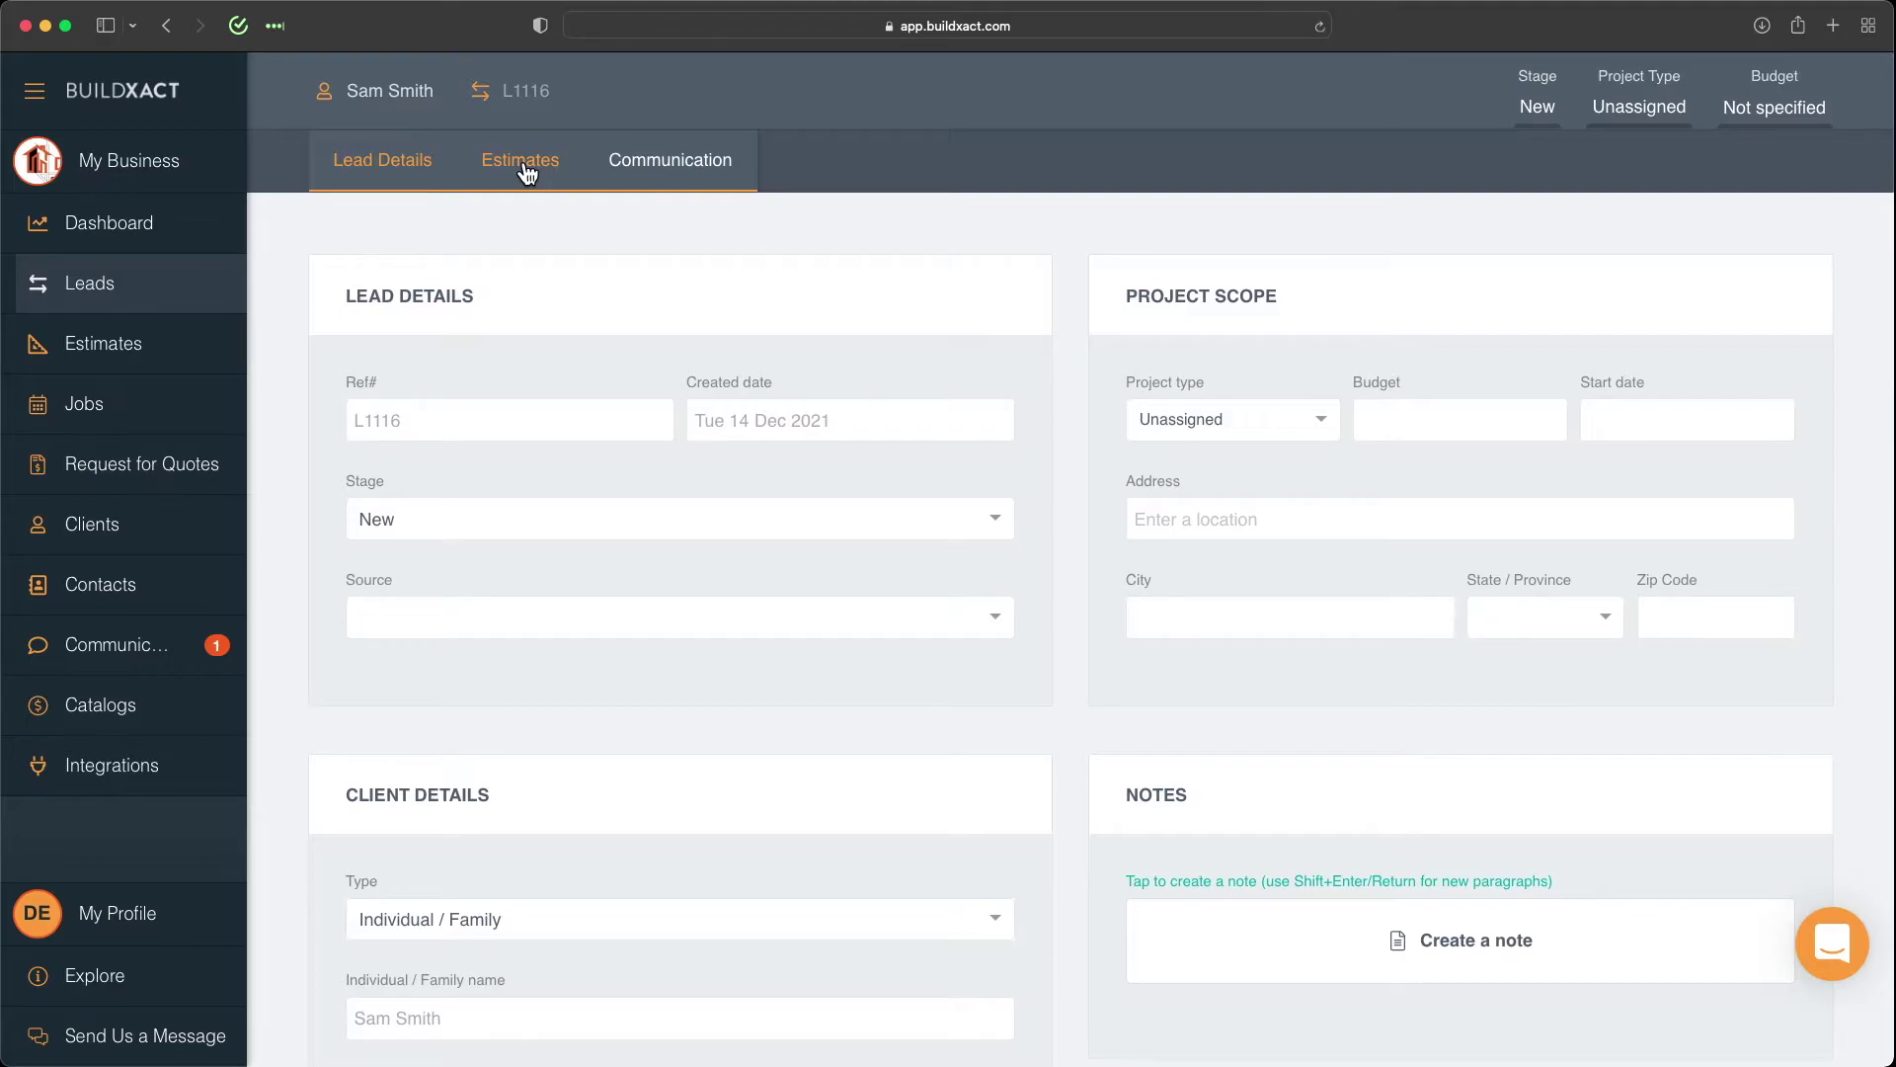
From the lead's Estimates tab, start a new estimate from the Premade with no plans template.
{"action": "left_click", "coordinate": [526, 174]}
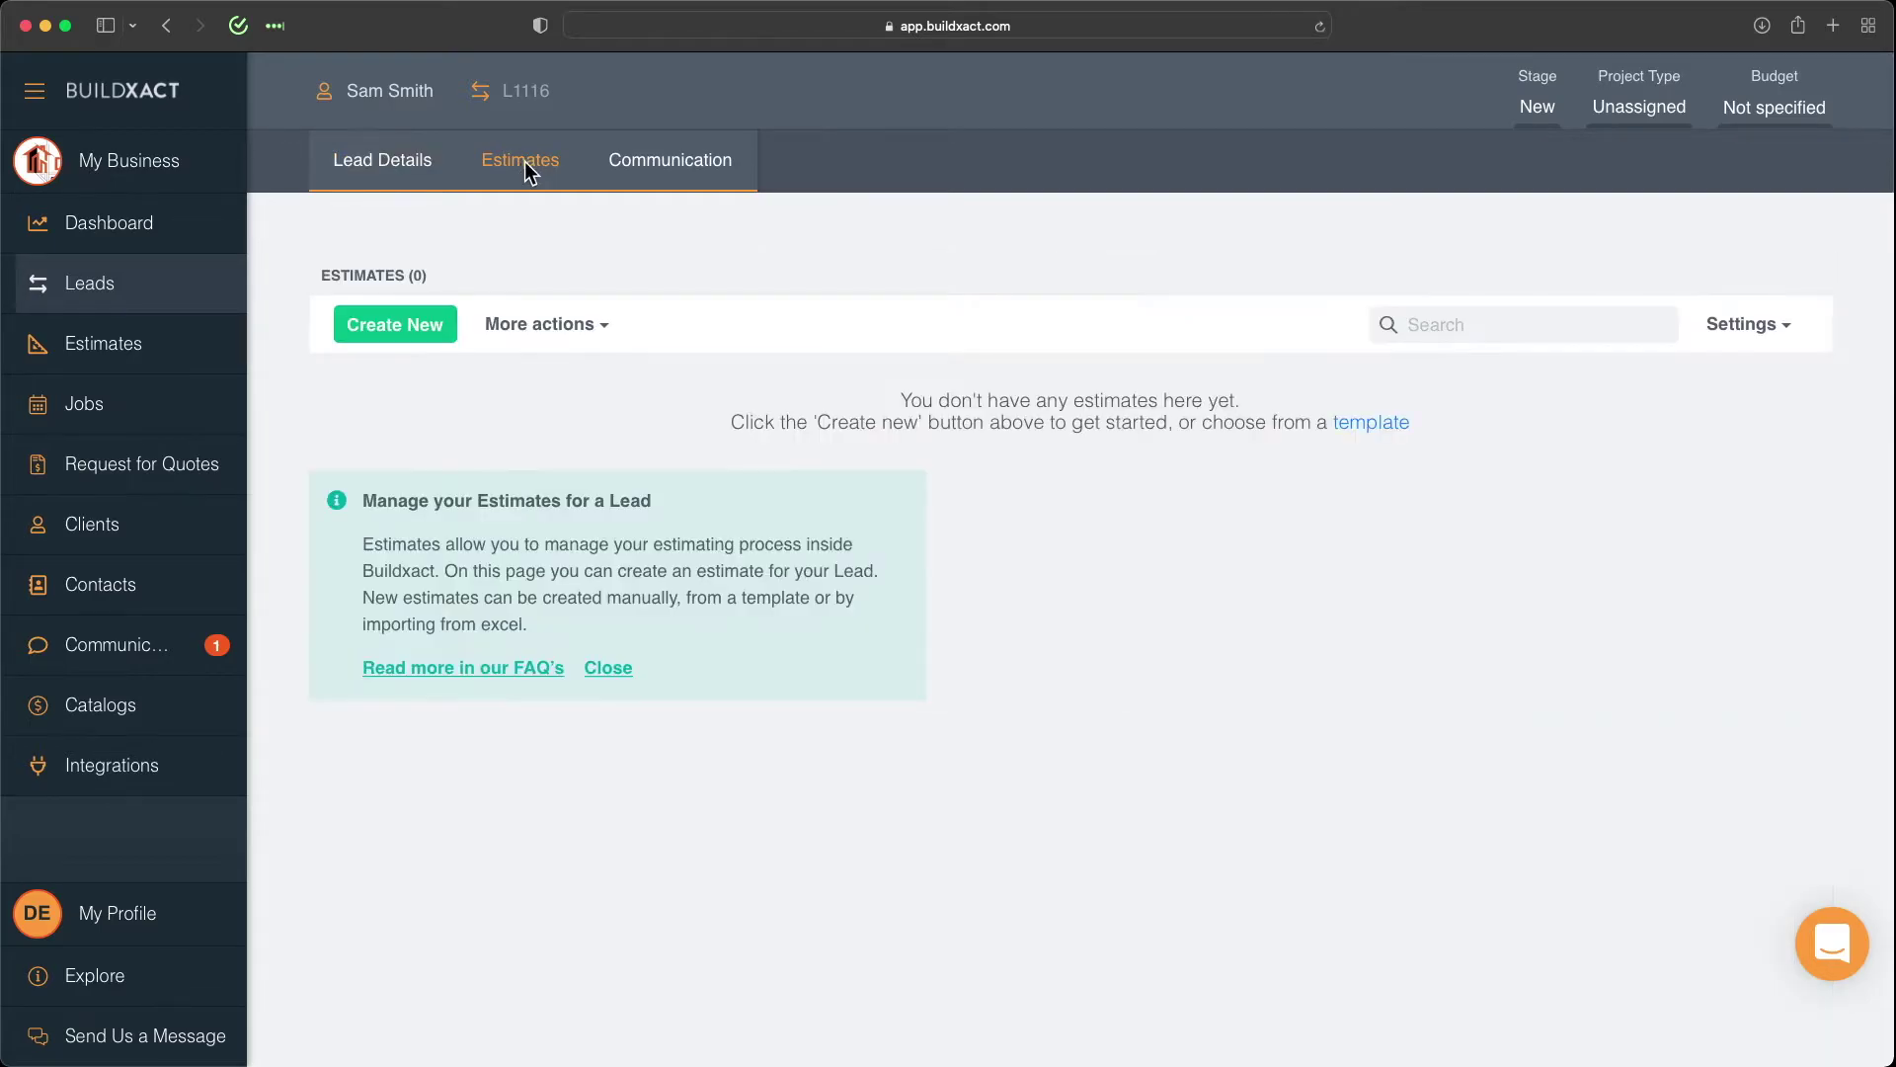
{"action": "left_click", "coordinate": [403, 334]}
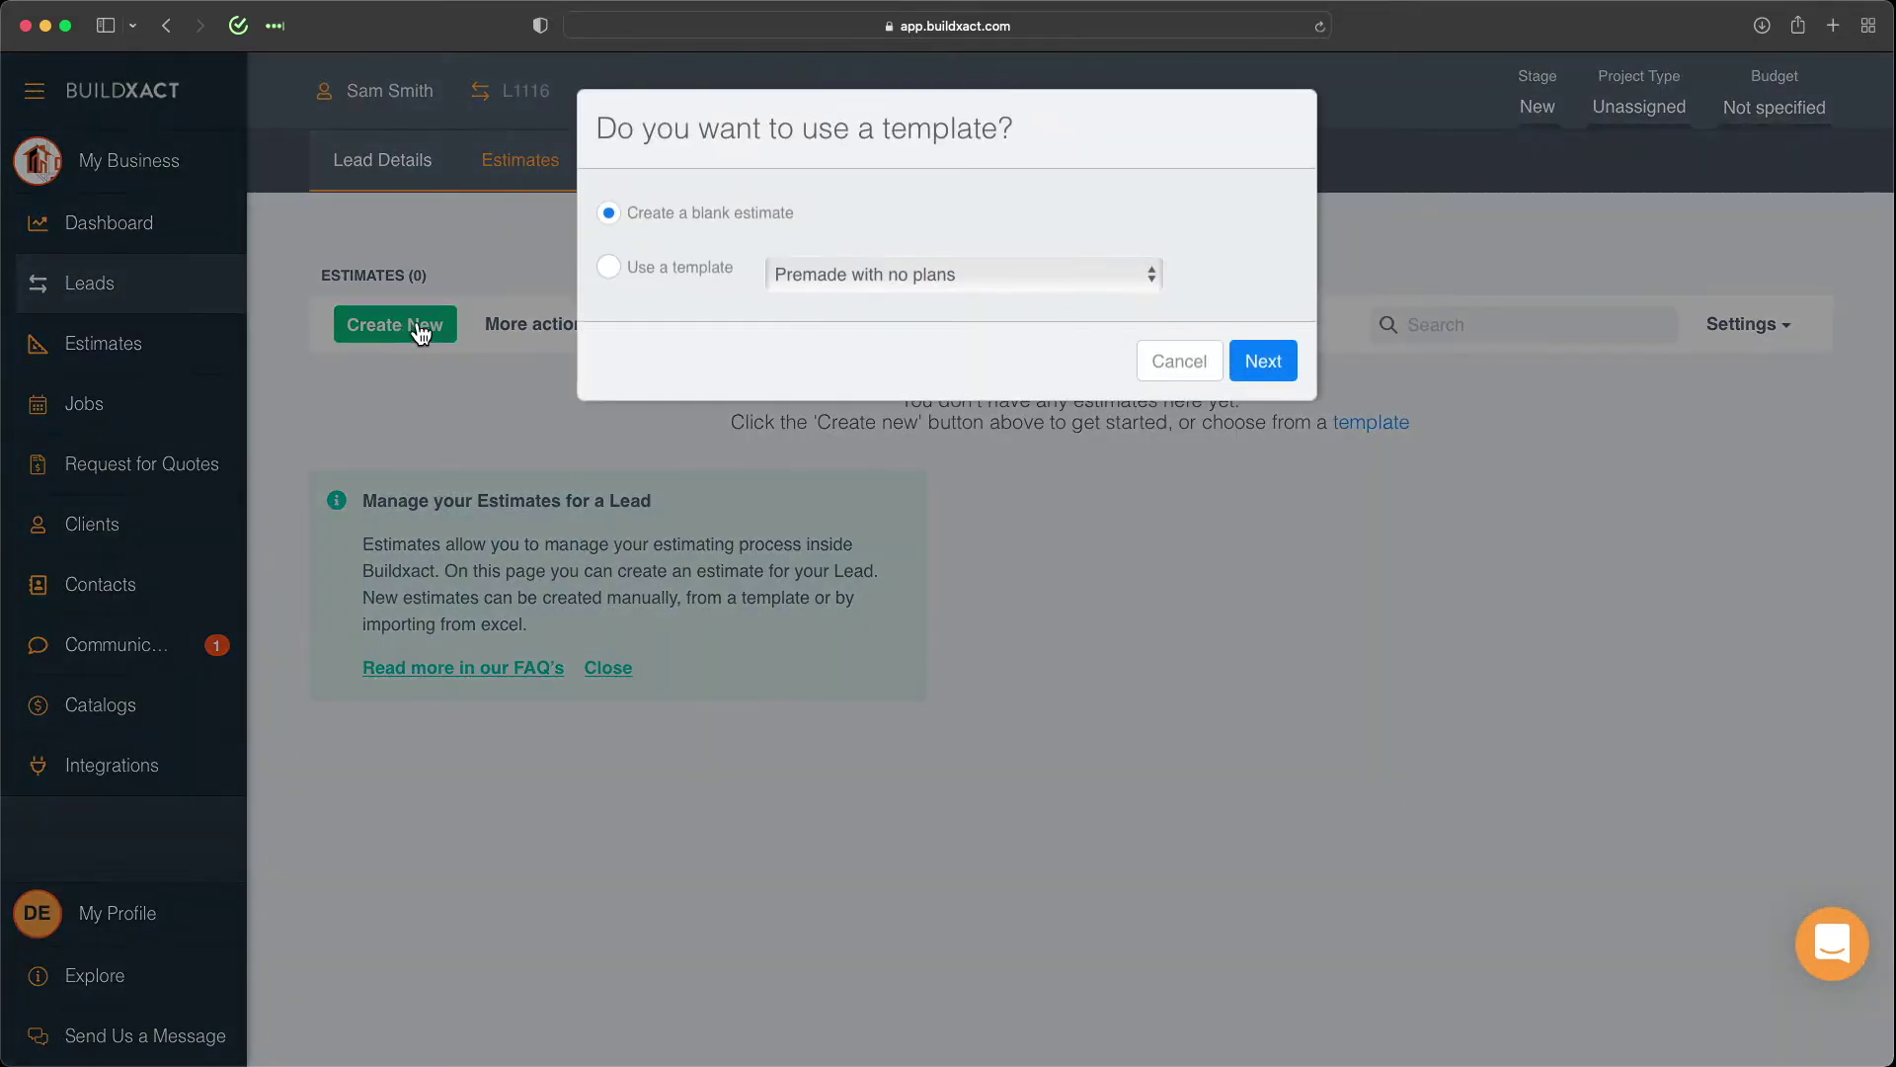
{"action": "left_click", "coordinate": [685, 273]}
{"action": "left_click", "coordinate": [879, 273]}
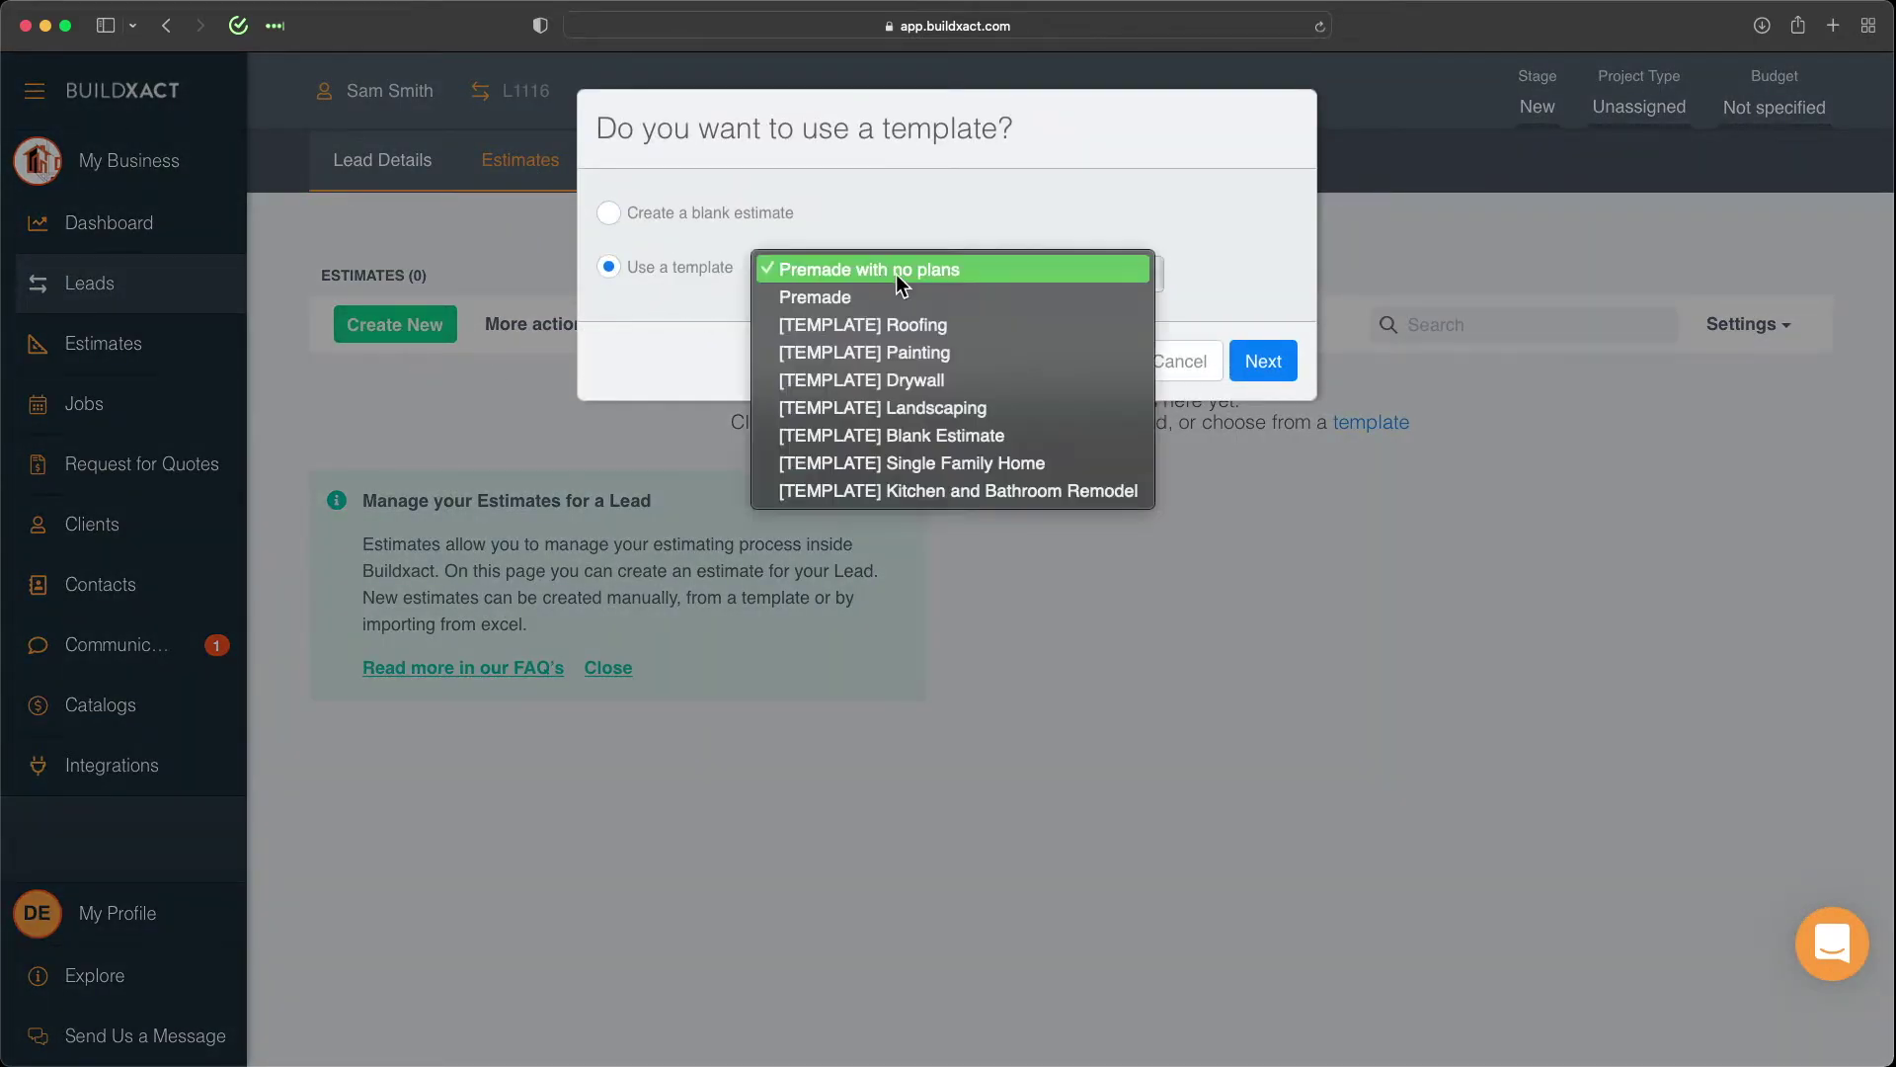
{"action": "left_click", "coordinate": [1063, 276]}
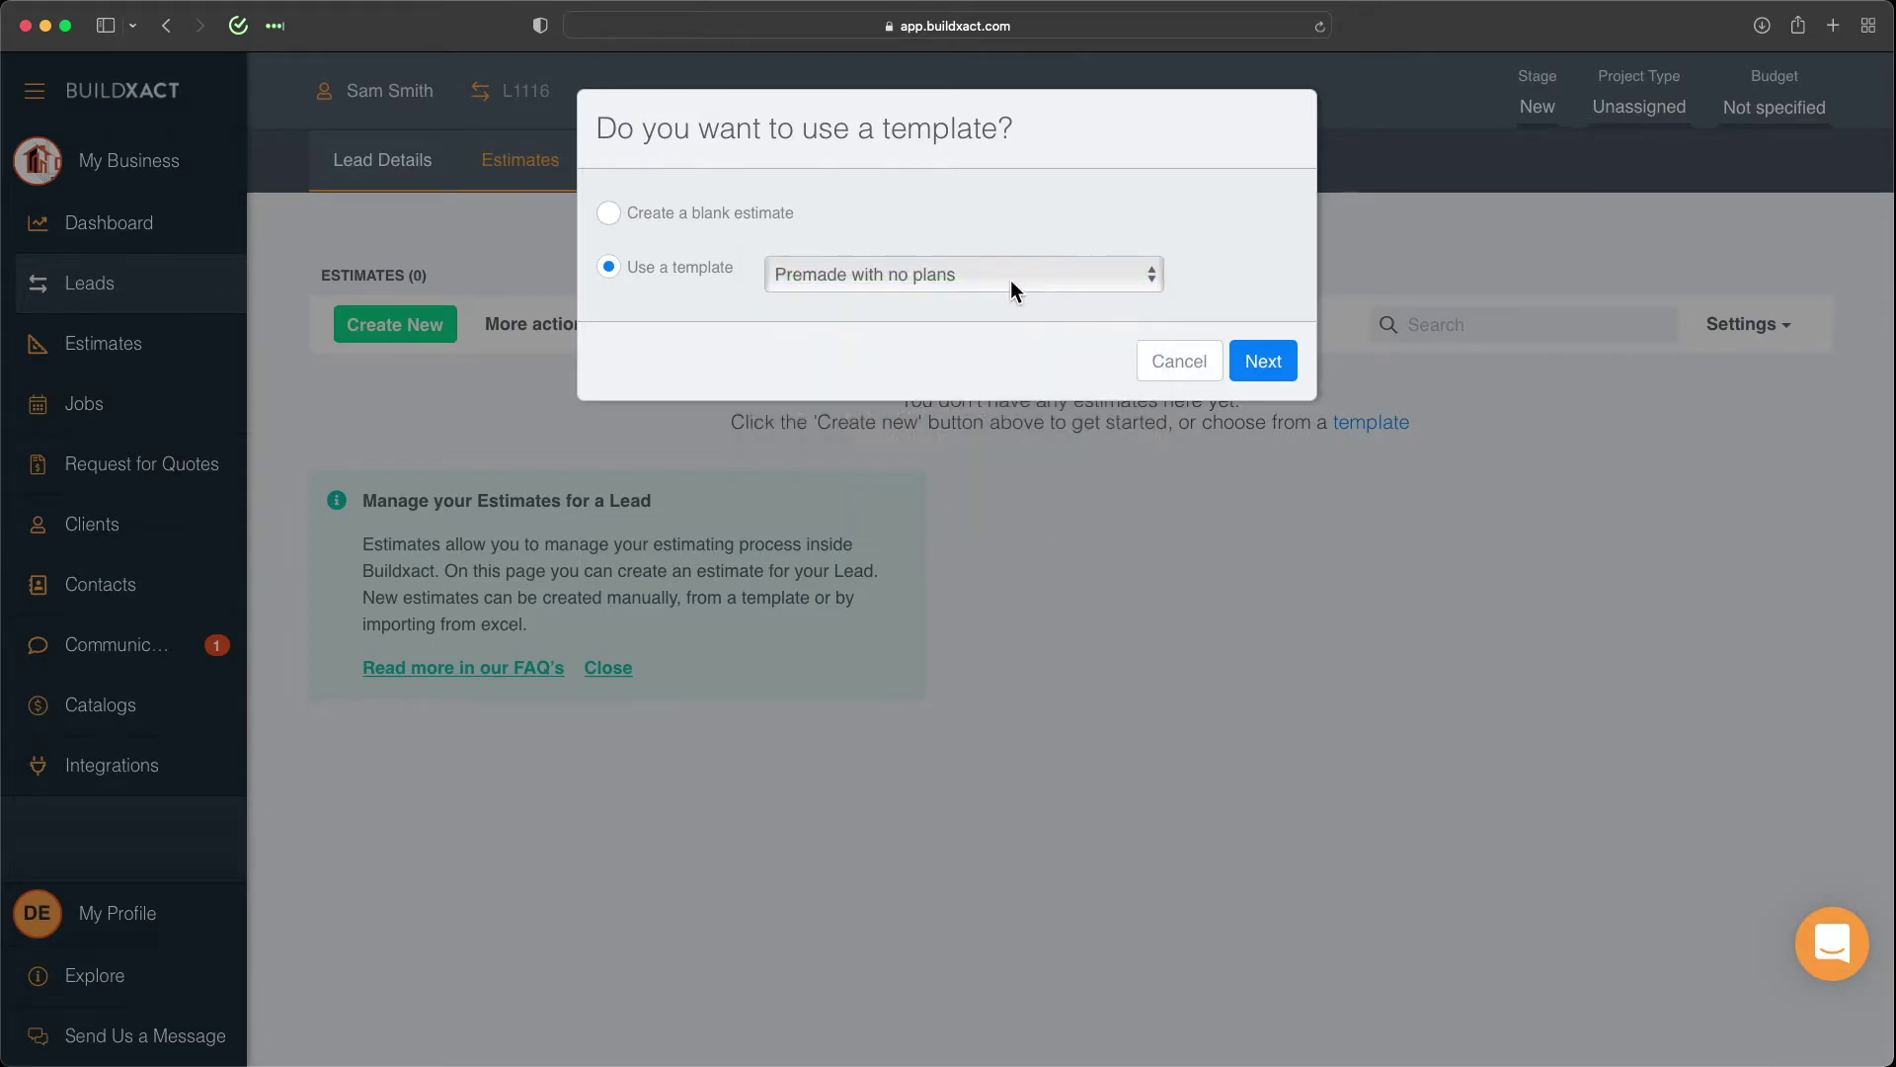
{"action": "left_click", "coordinate": [1264, 362]}
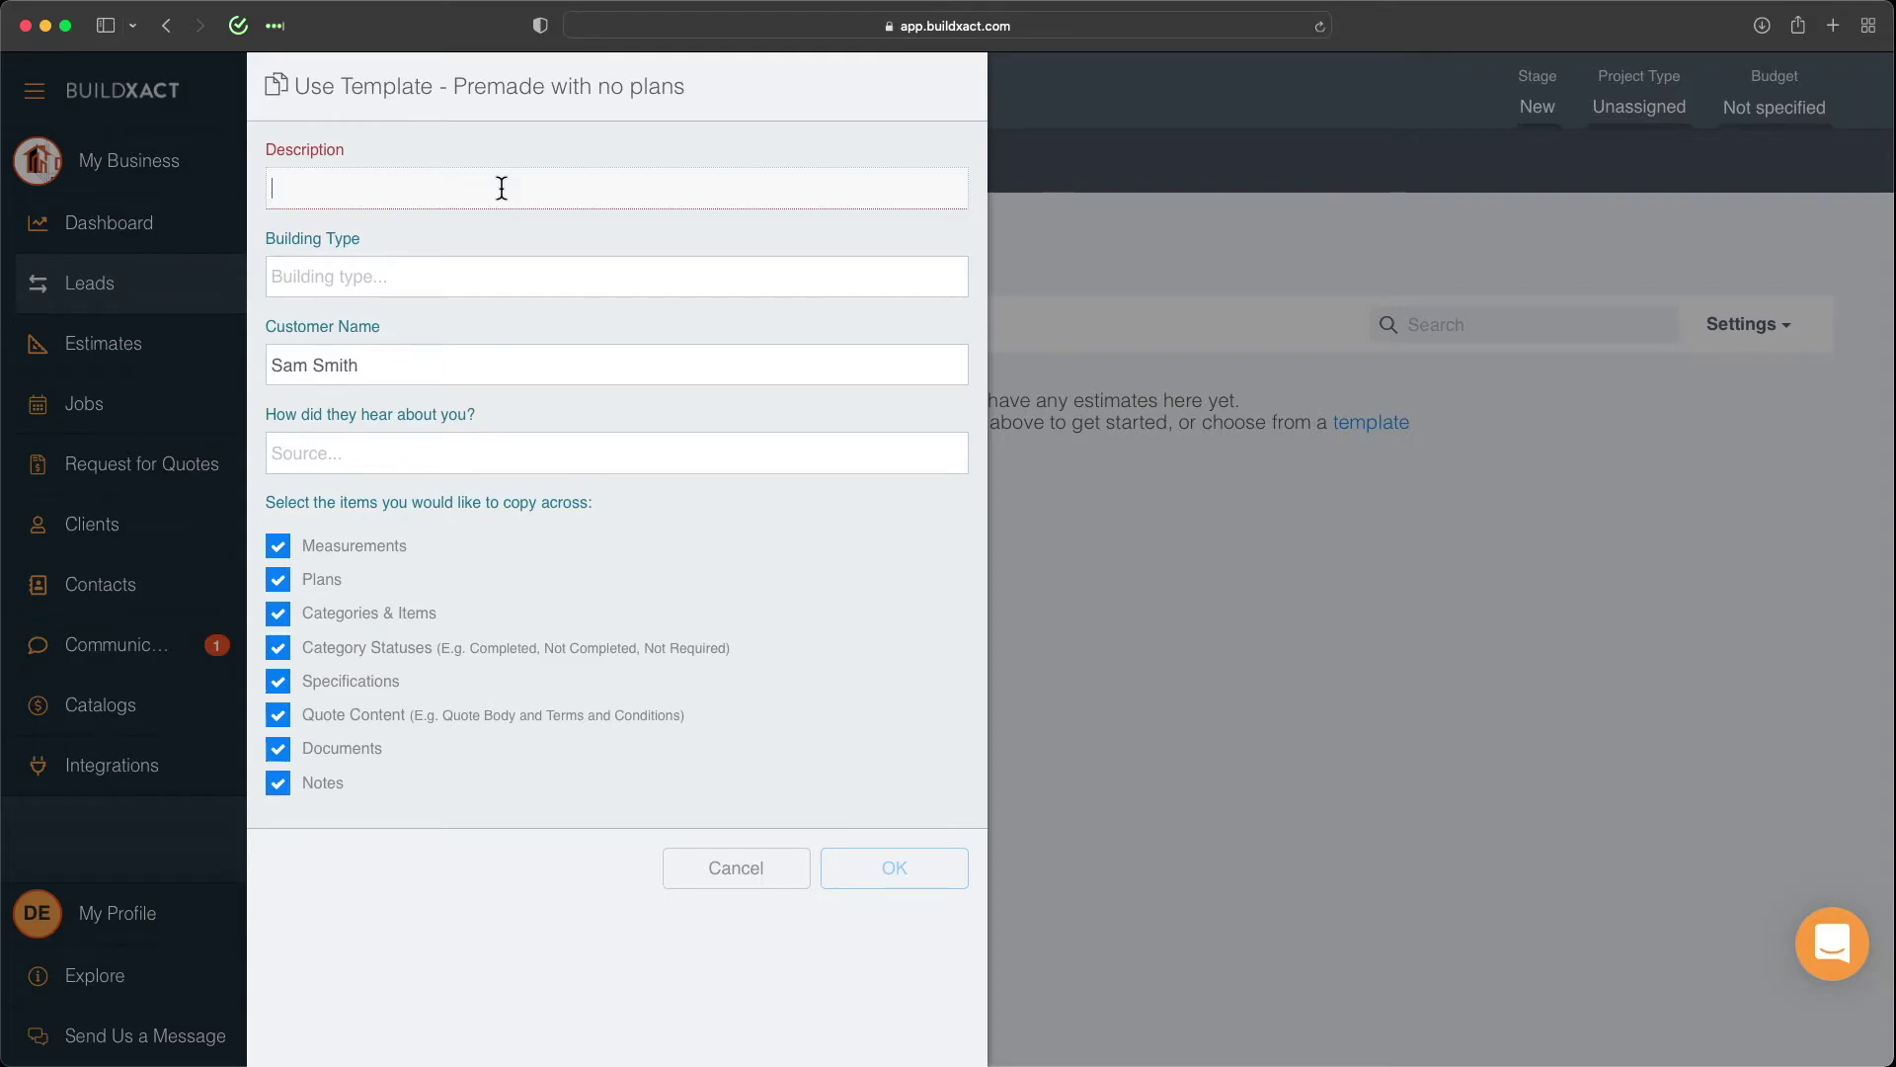
Give the estimate the client's home description, Double Story building type and Referral source, then create it.
{"action": "type", "text": "Sam's Home"}
{"action": "type", "text": "Double Story"}
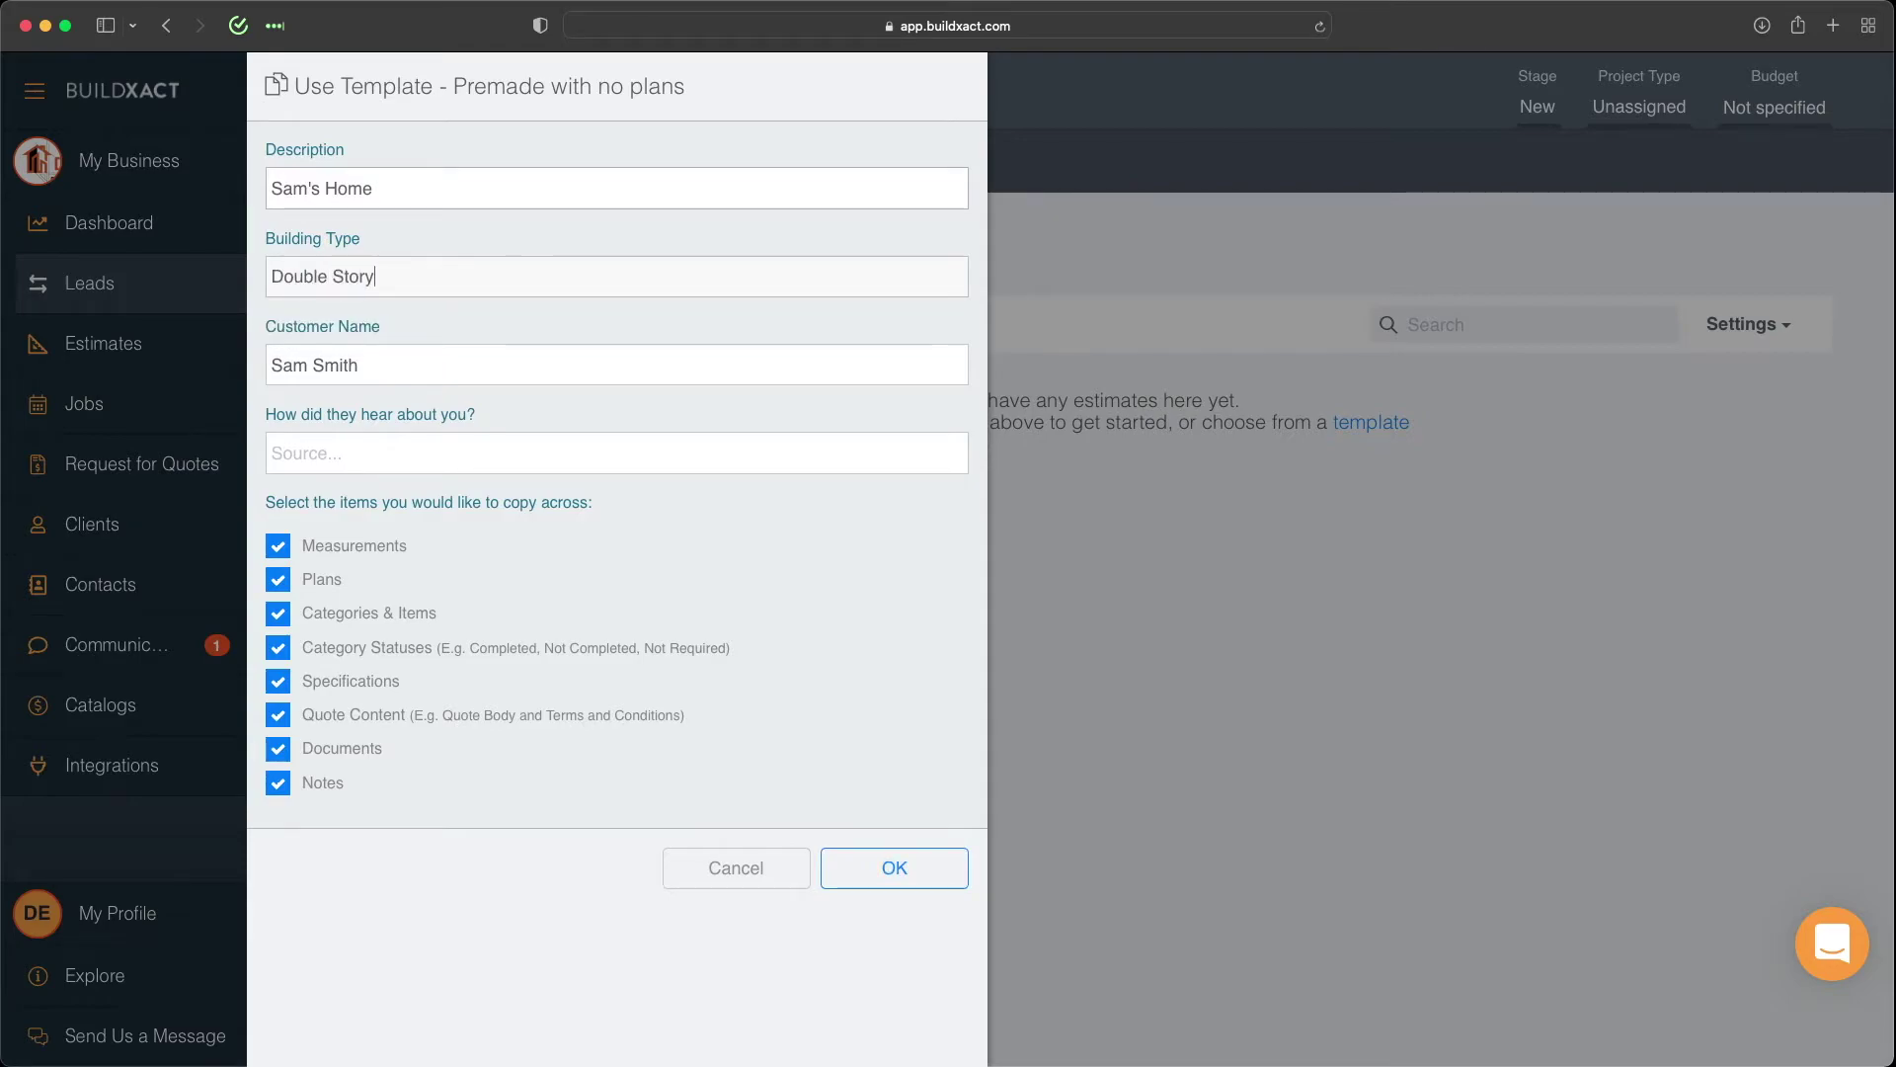
{"action": "left_click", "coordinate": [399, 453]}
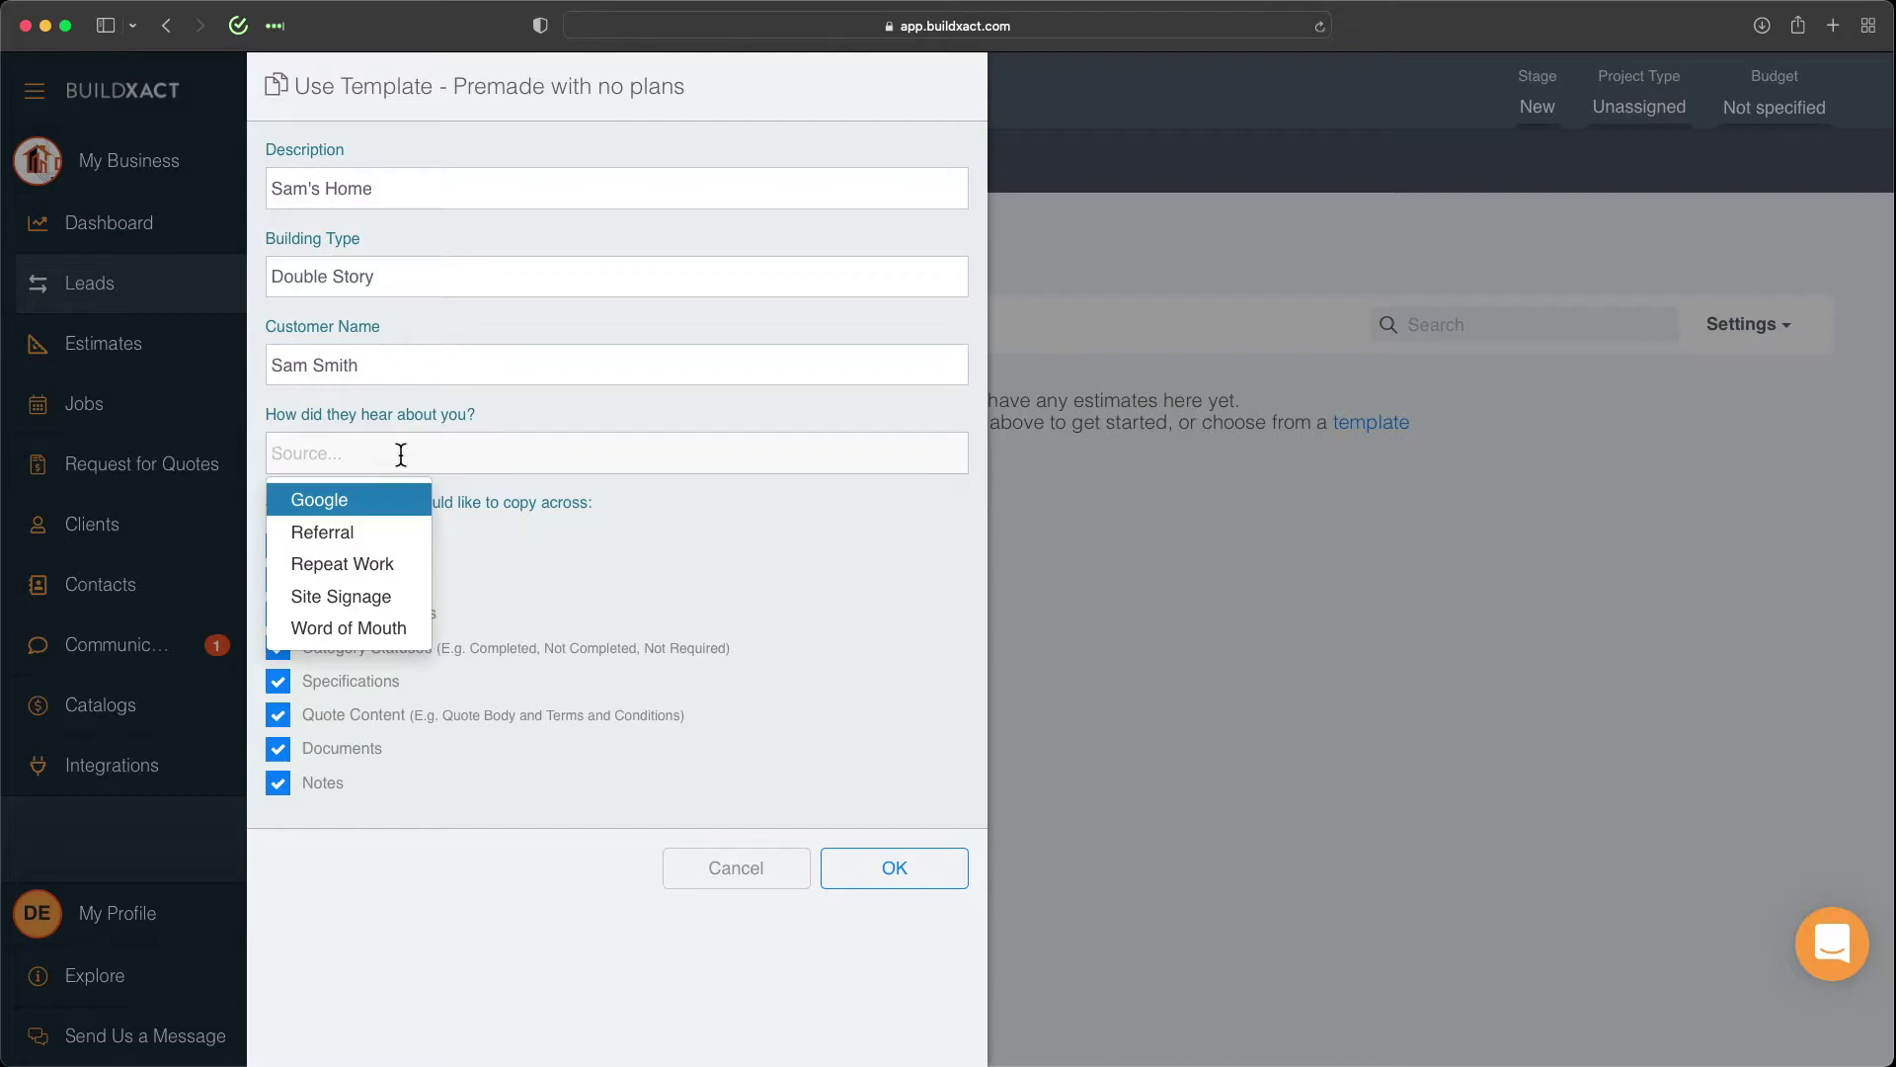
{"action": "left_click", "coordinate": [372, 533]}
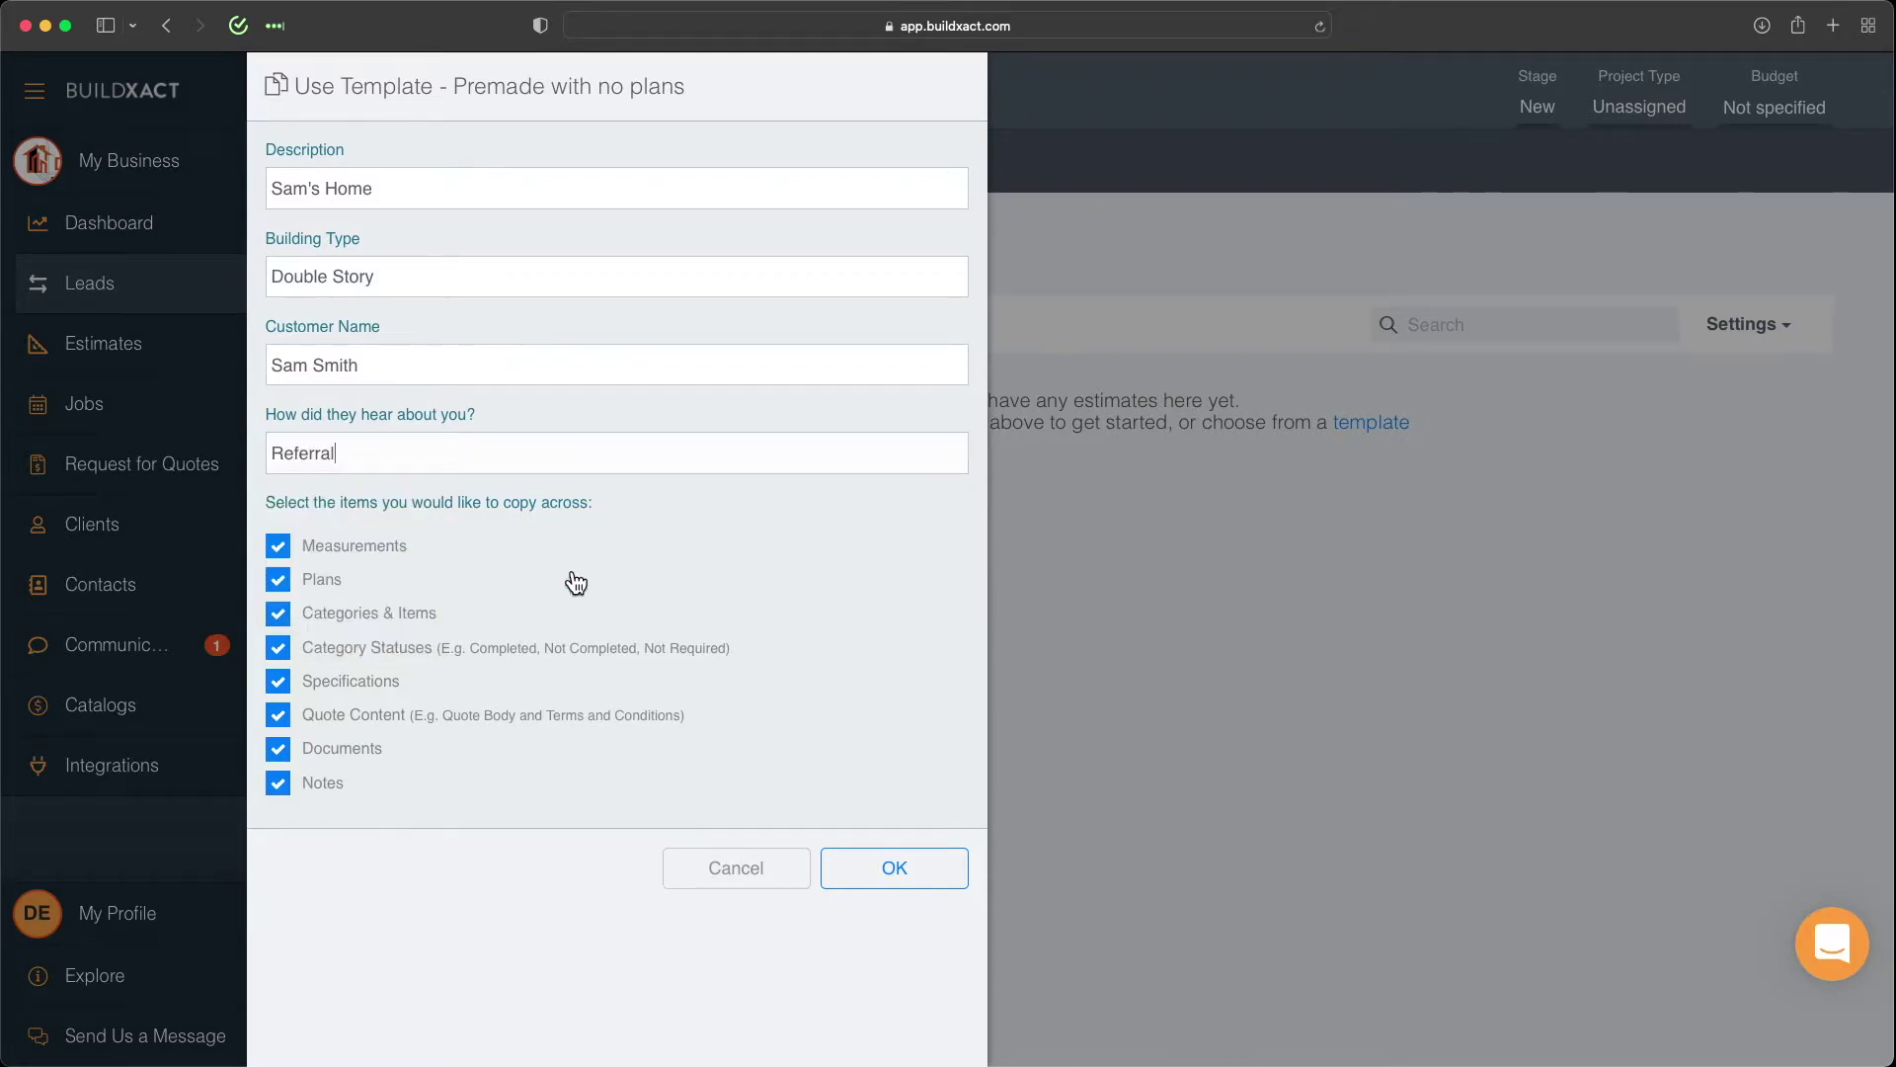
{"action": "left_click", "coordinate": [910, 884]}
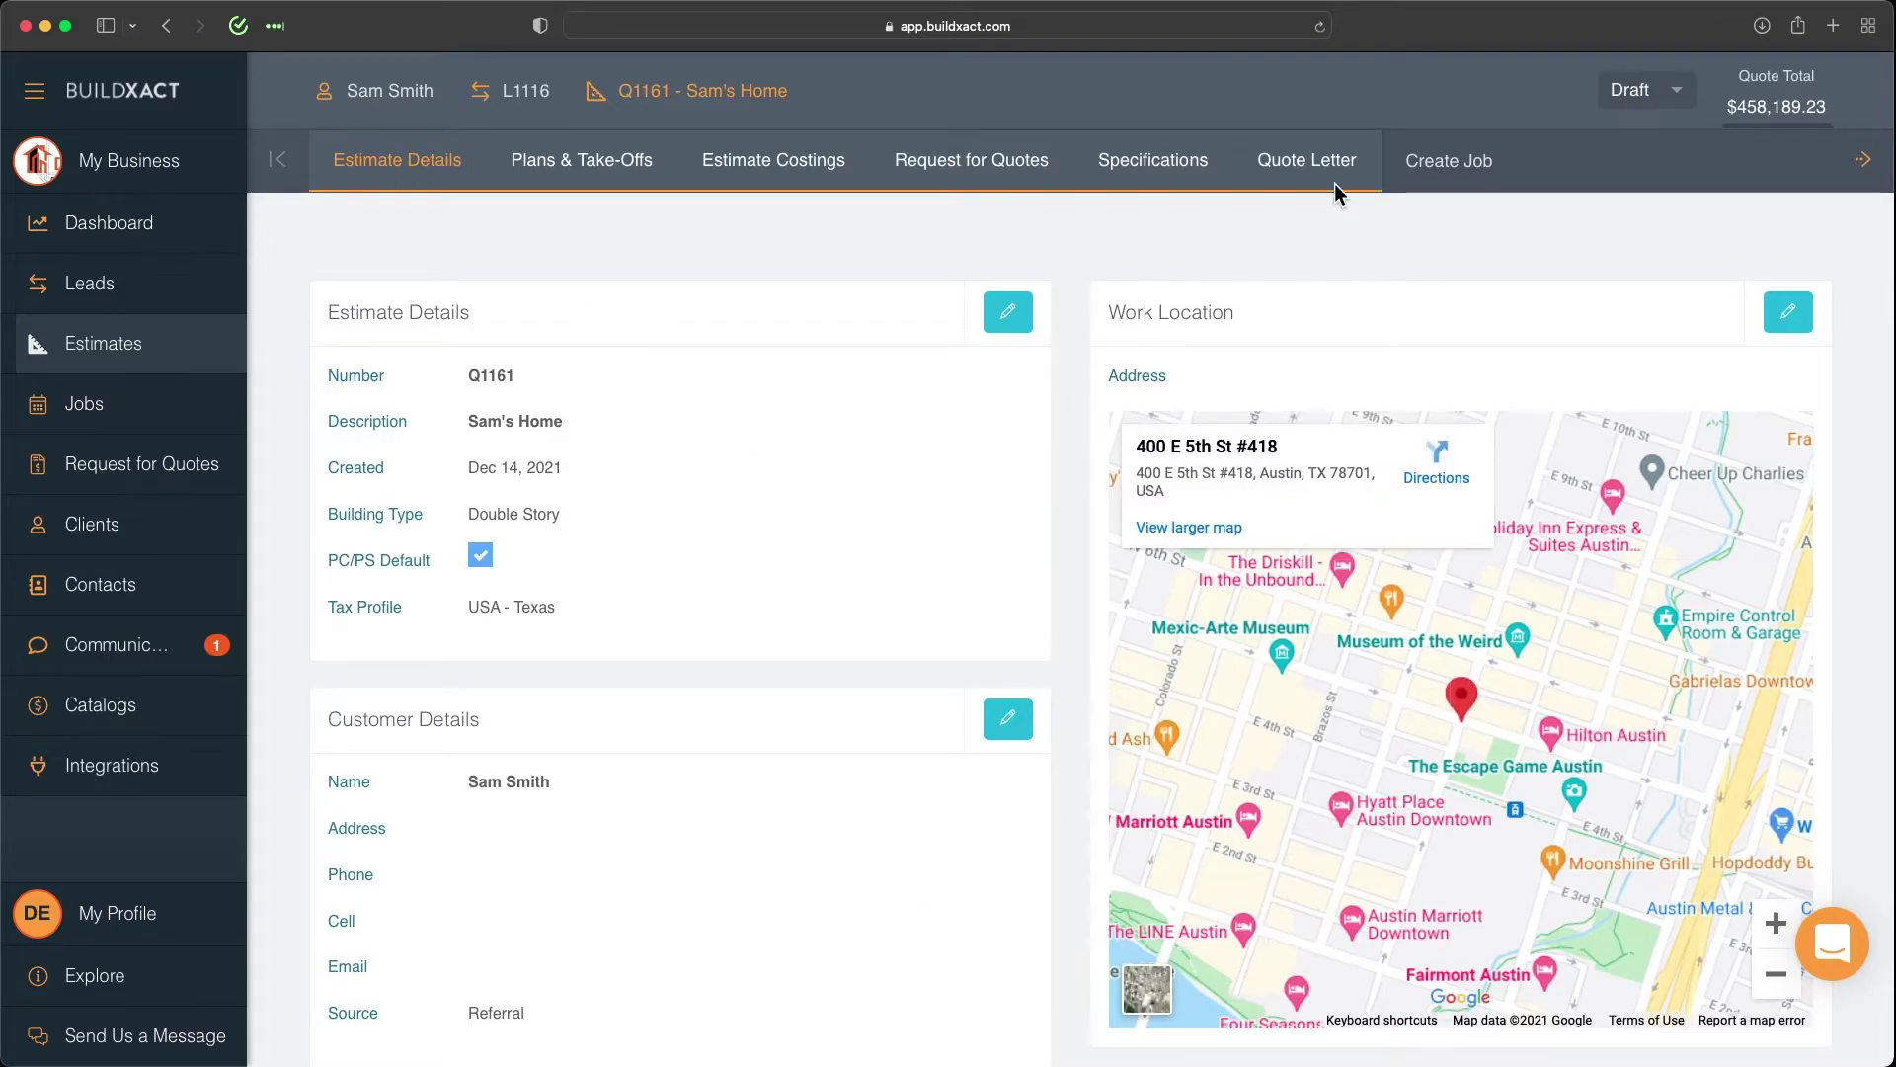
Show all estimates, with the new Double Story draft at $458,189.23 on top.
{"action": "left_click", "coordinate": [138, 347]}
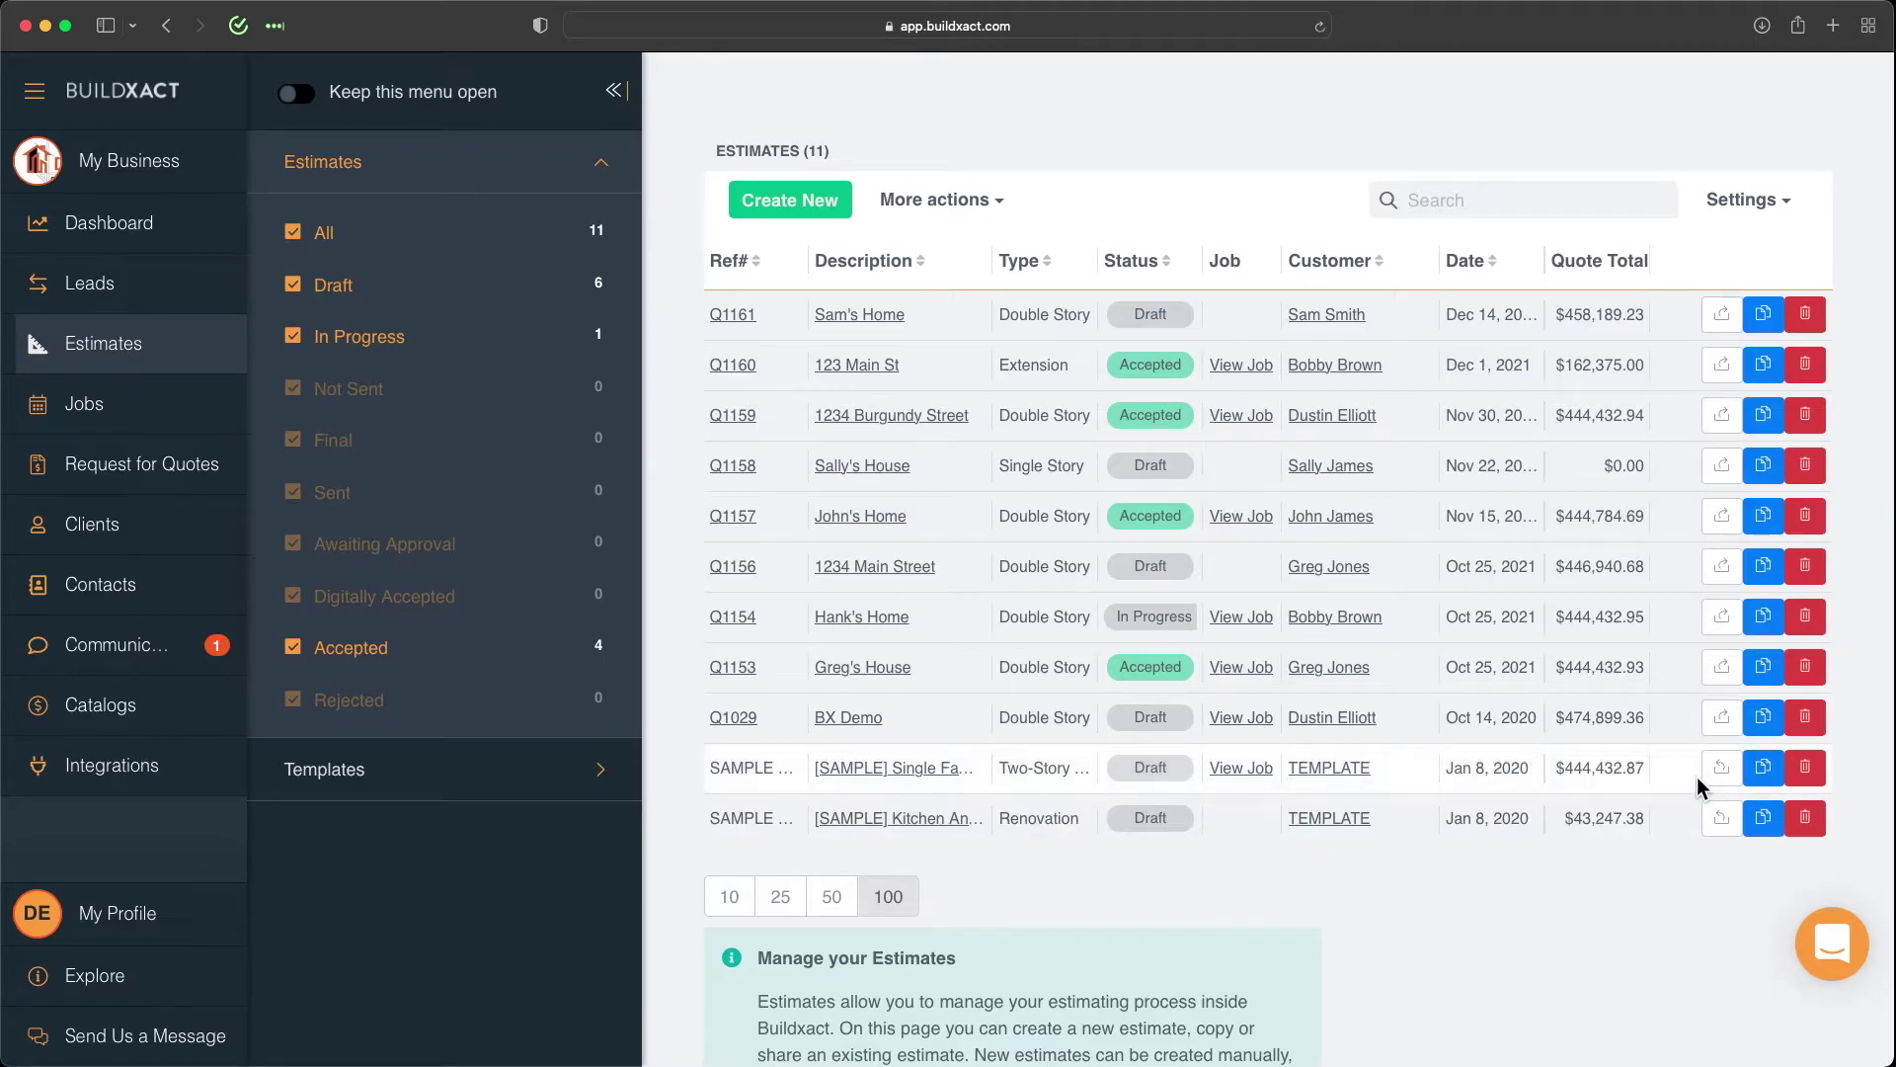
{"action": "left_click", "coordinate": [1764, 719]}
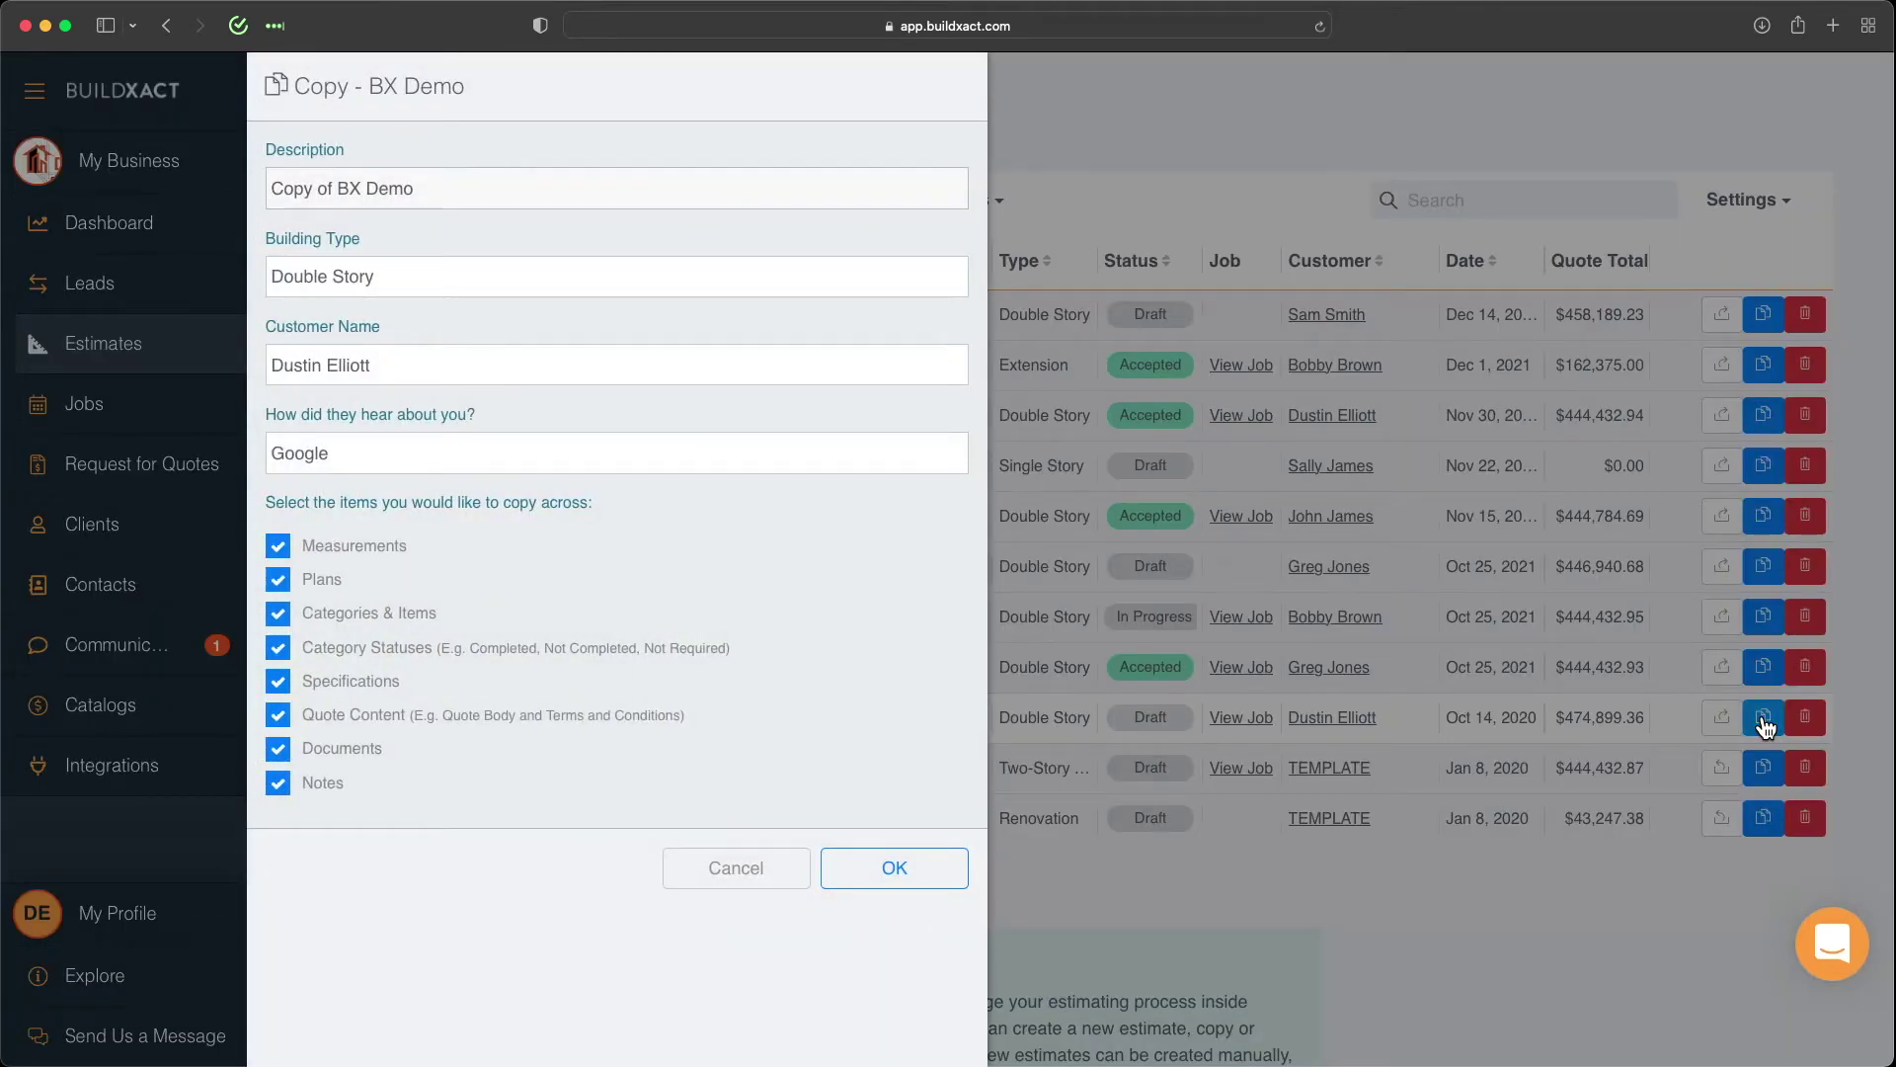
{"action": "left_click", "coordinate": [736, 867]}
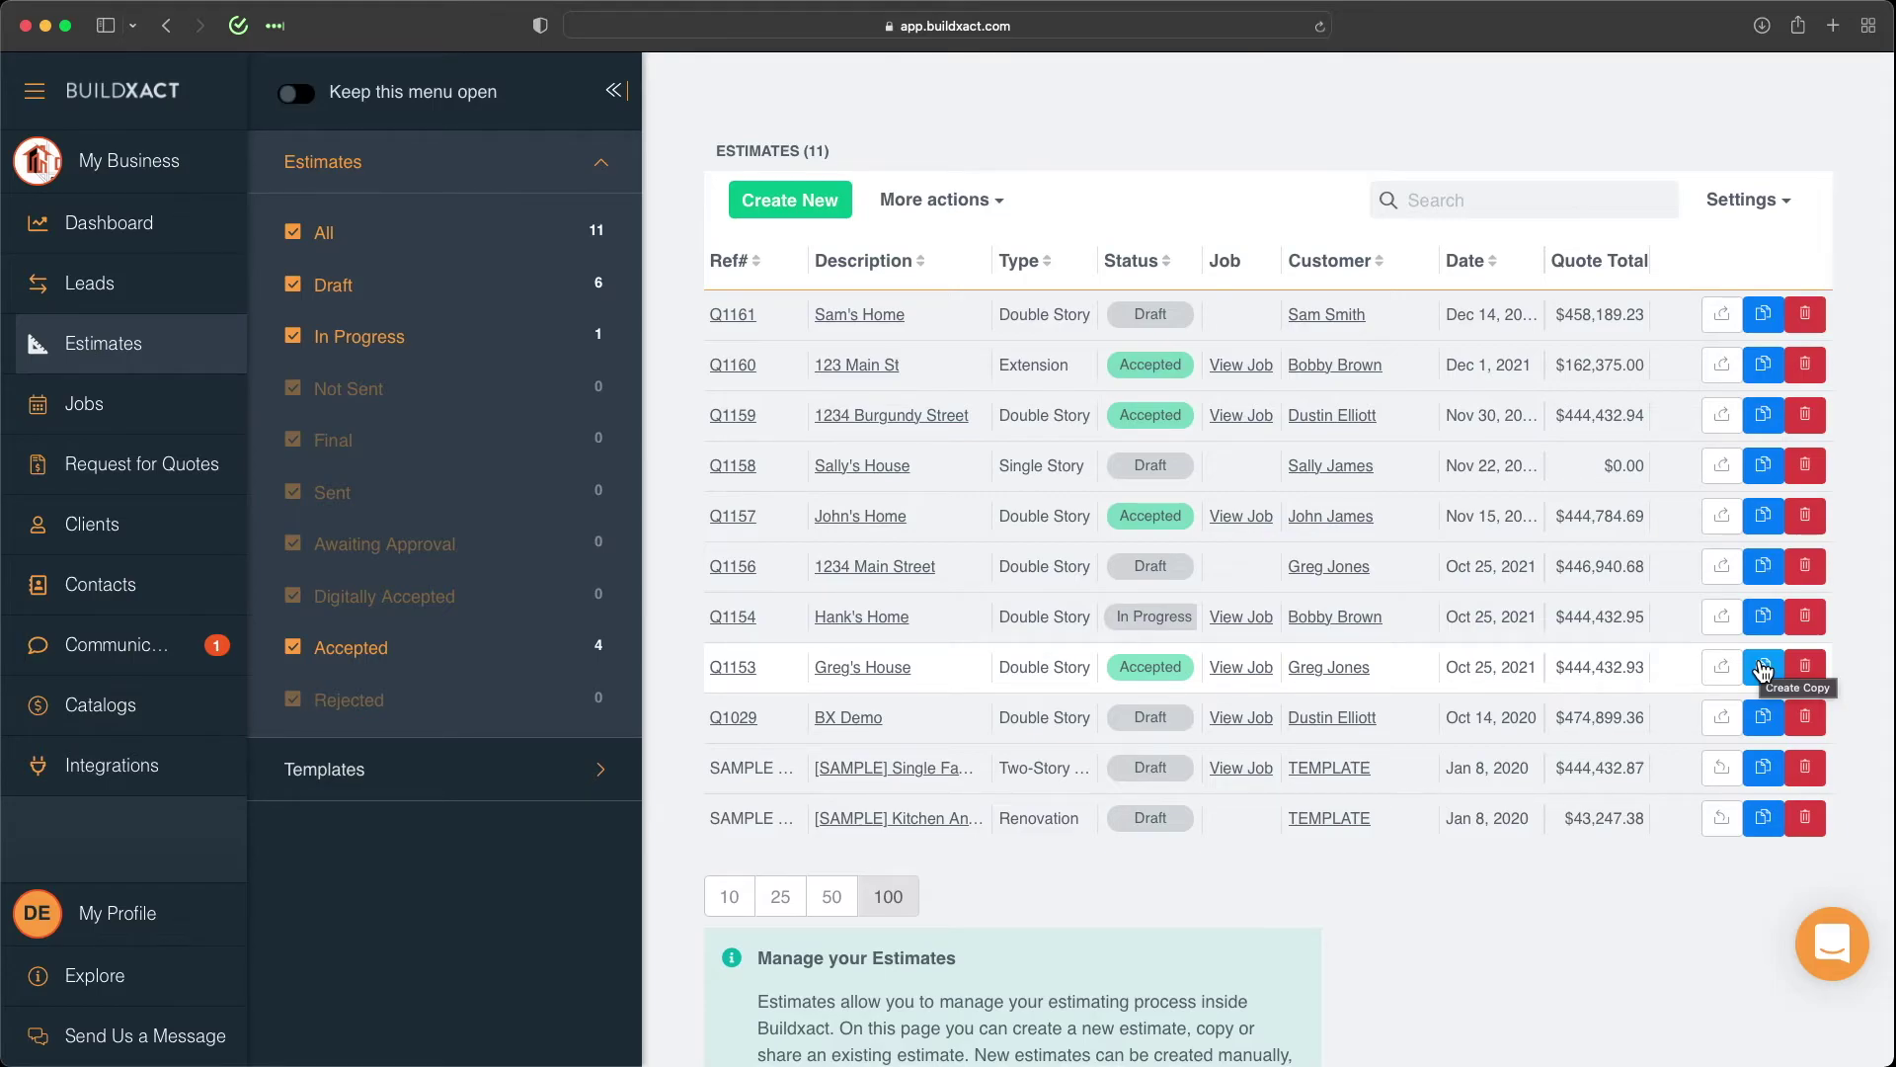
{"action": "left_click", "coordinate": [784, 207]}
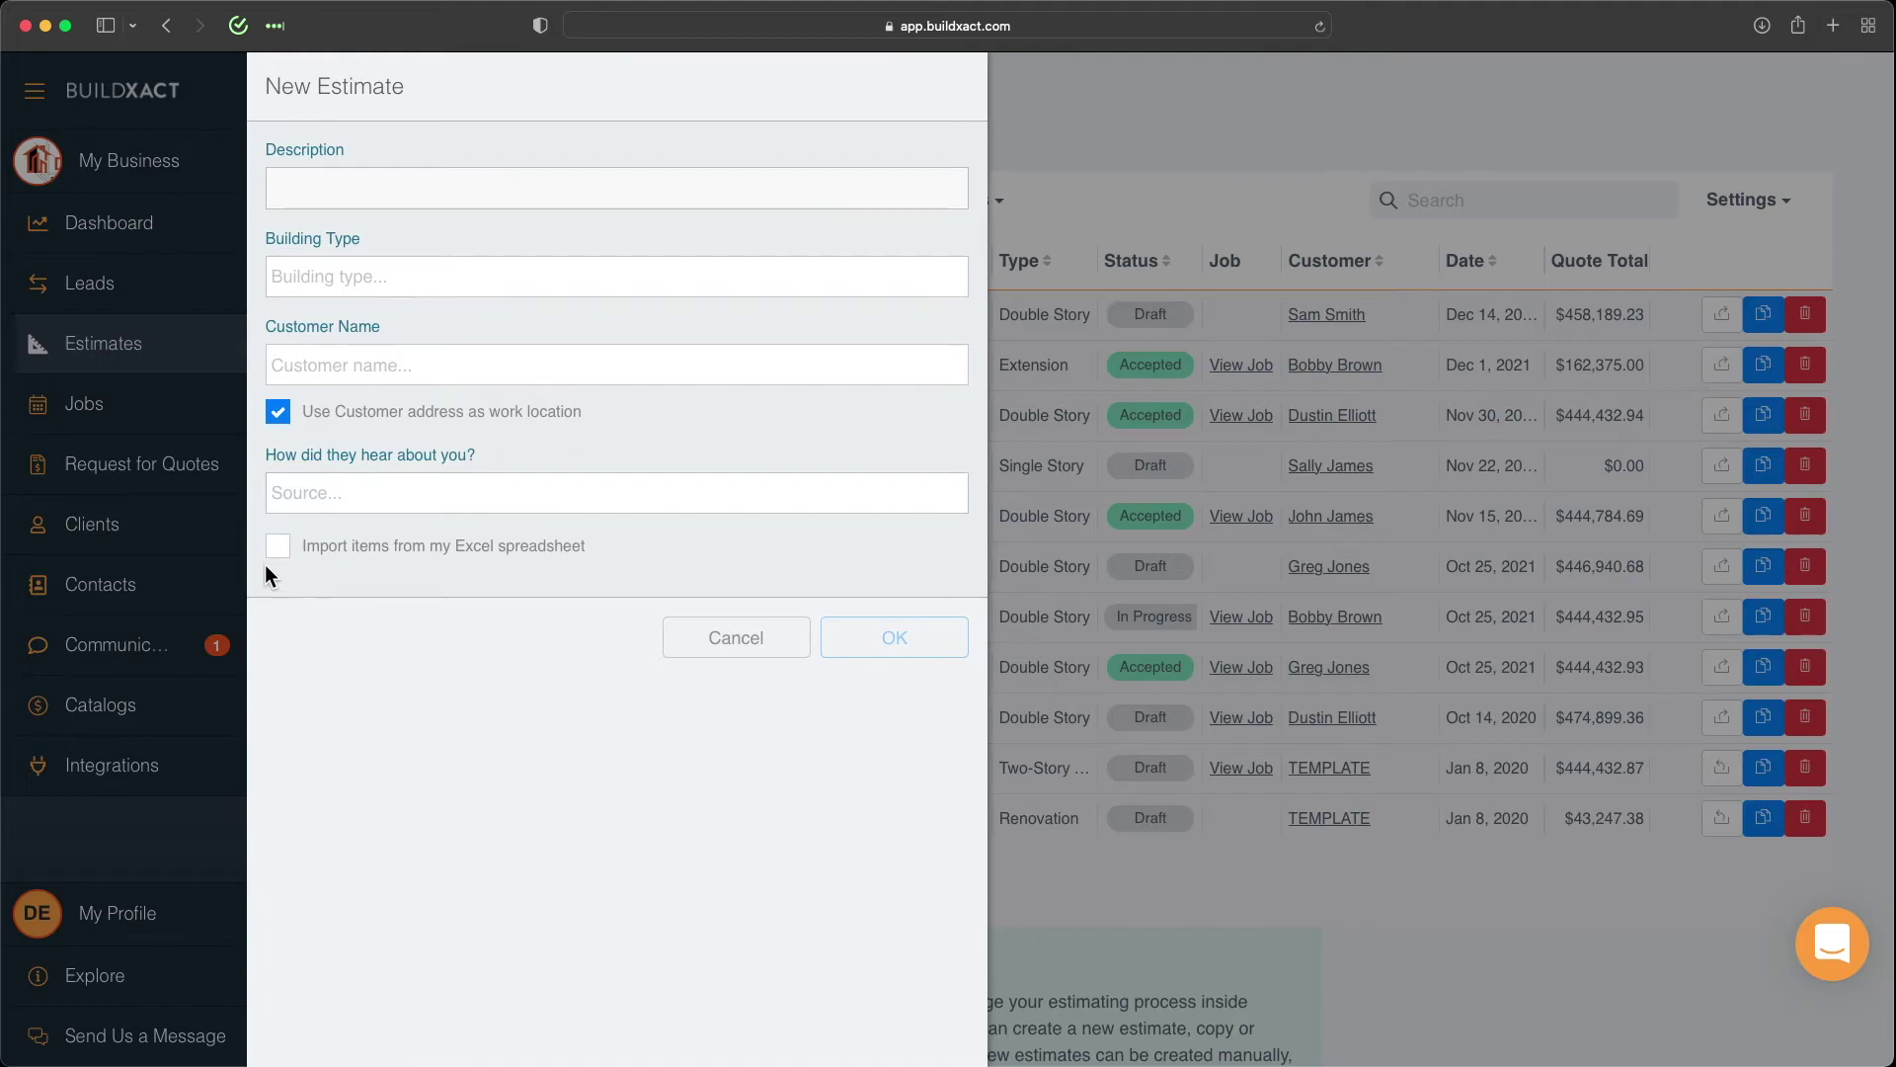
{"action": "left_click", "coordinate": [414, 561]}
{"action": "left_click", "coordinate": [737, 639]}
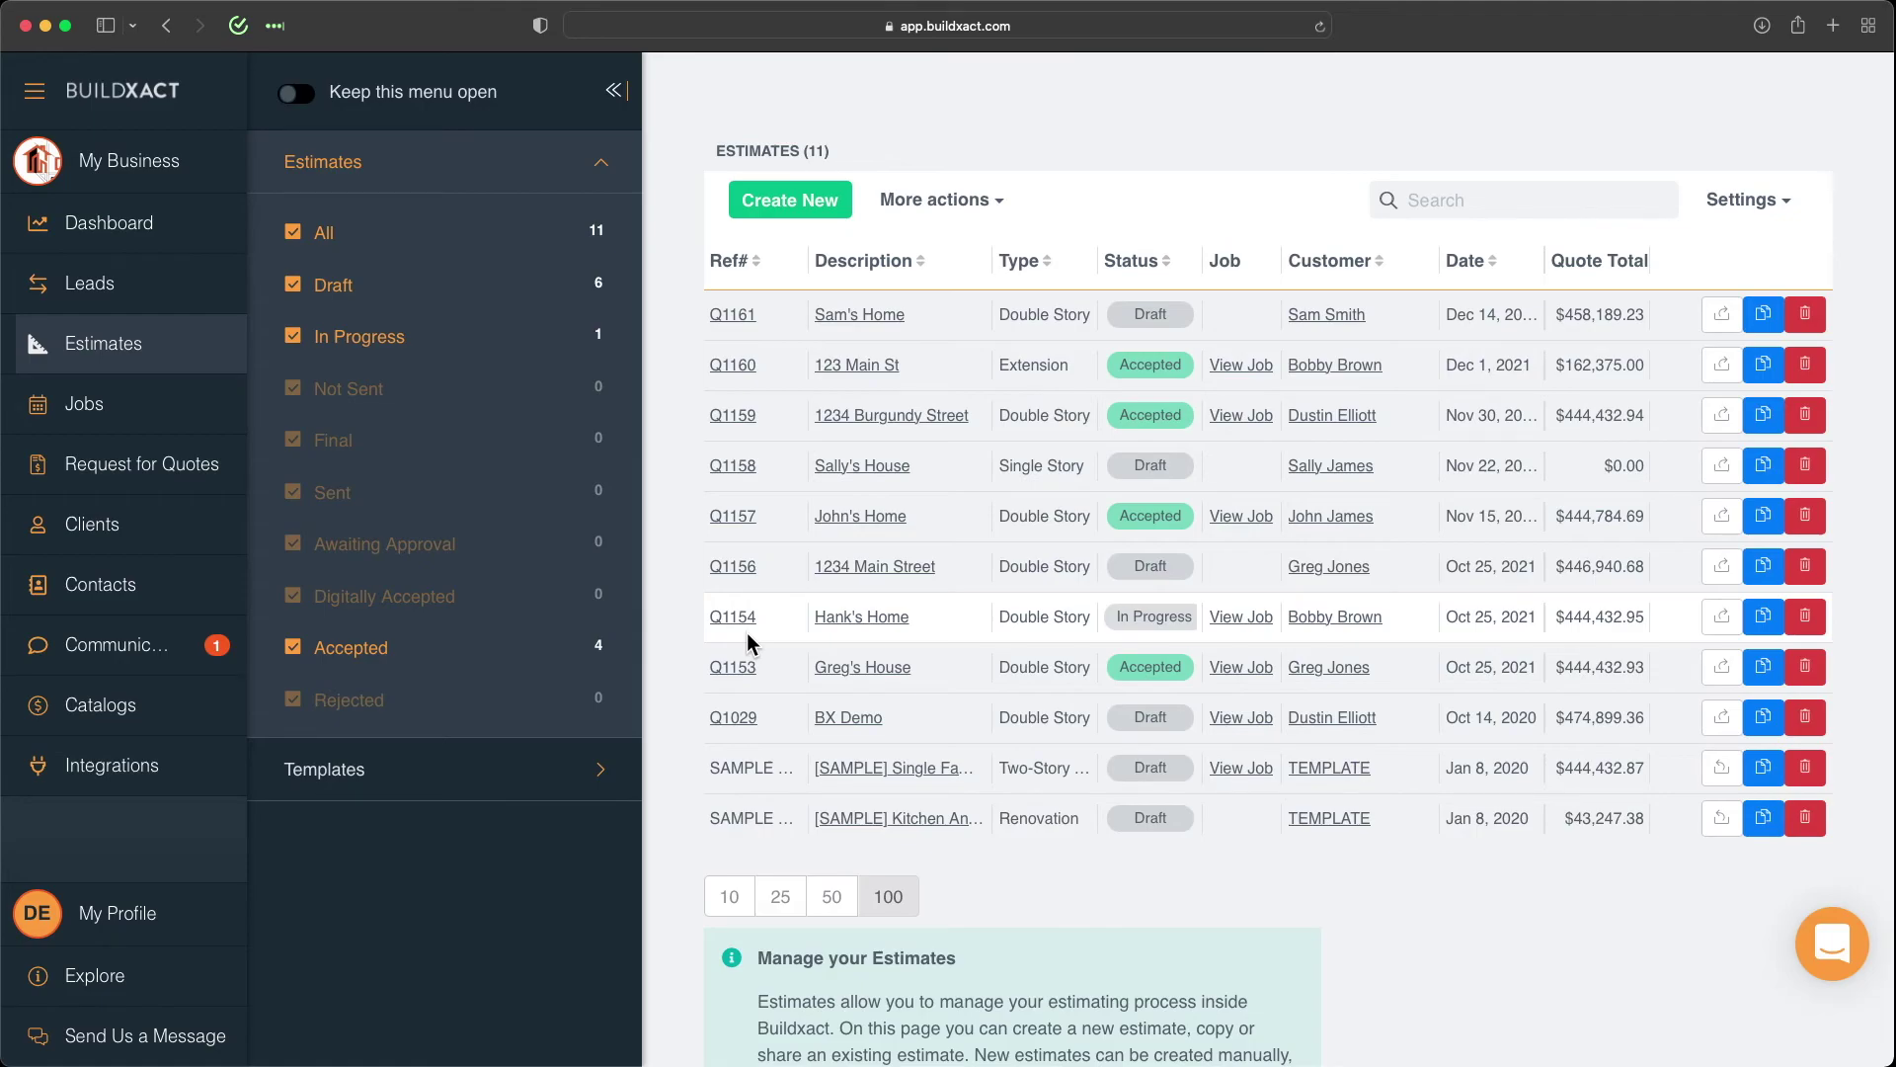
Show the Estimate Templates page, pointing out the DEFAULT blank template and the + buttons.
{"action": "left_click", "coordinate": [328, 771]}
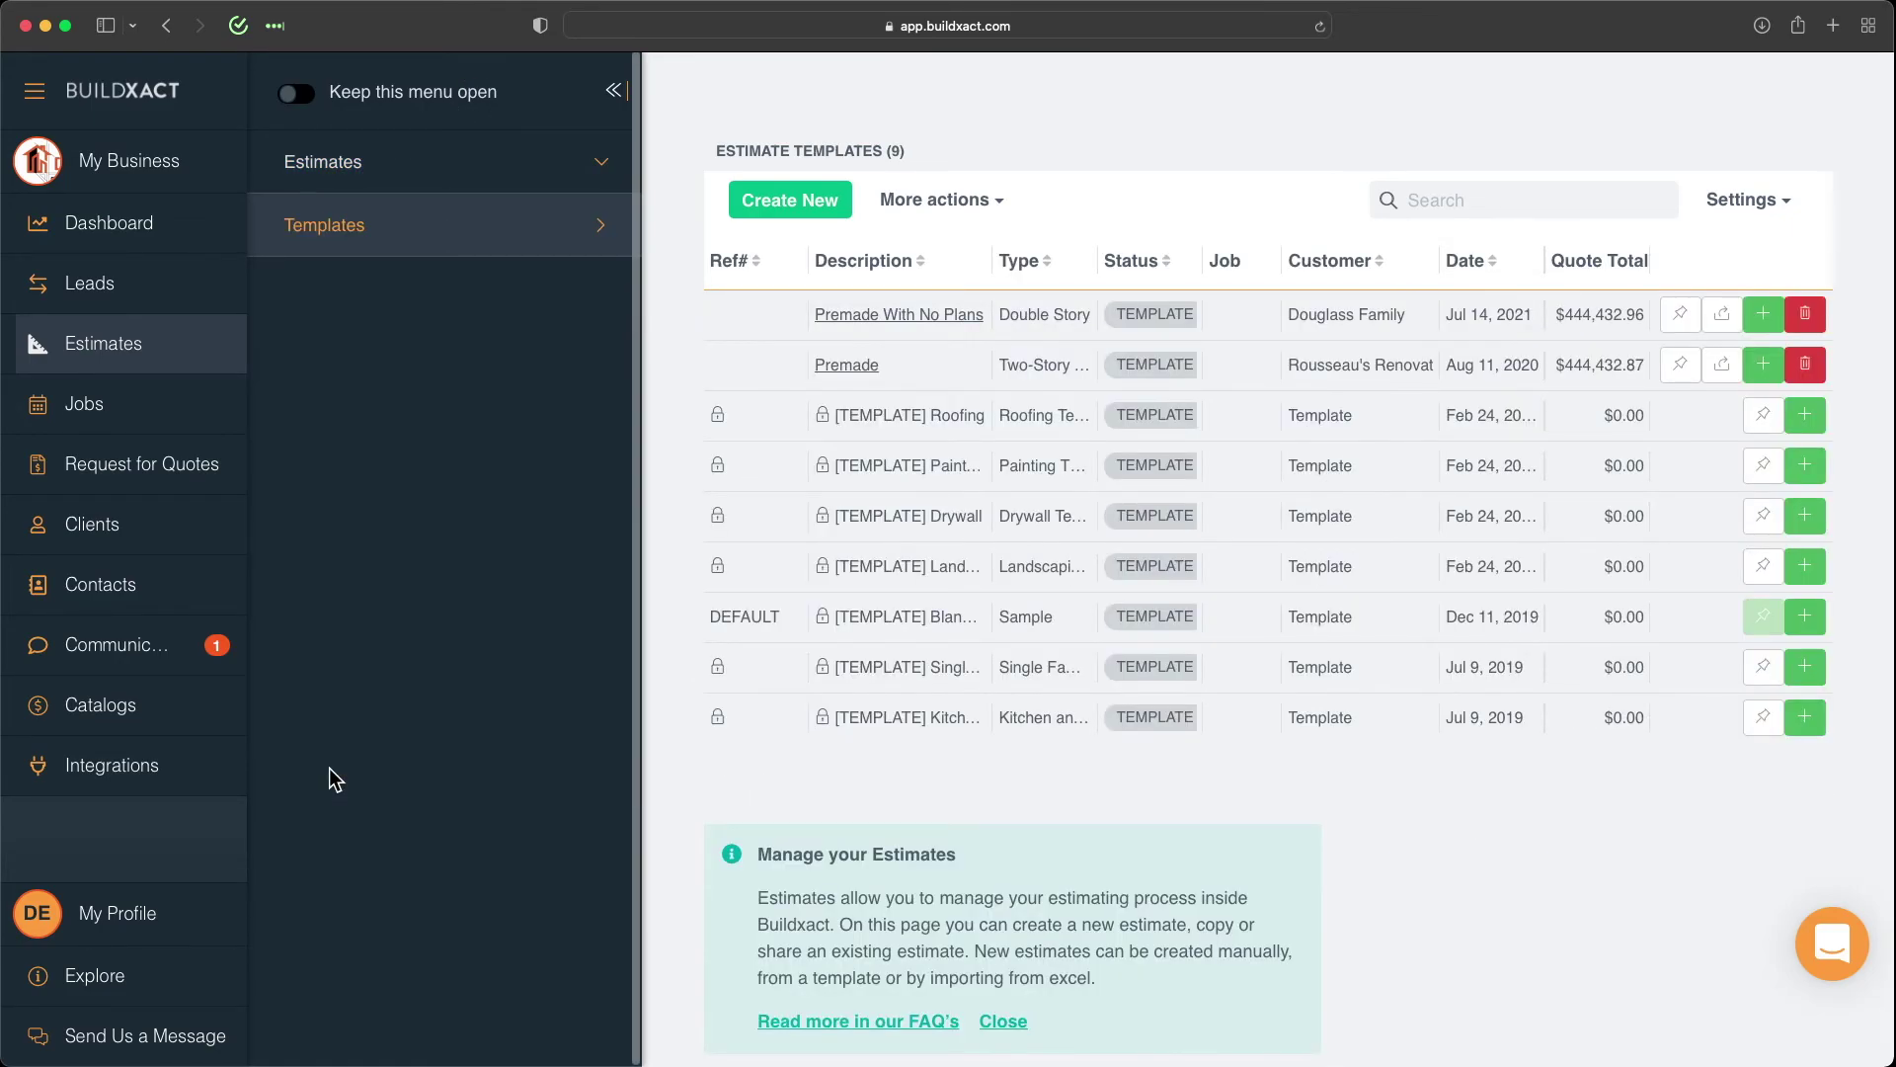
{"action": "left_click_drag", "start_coordinate": [711, 617], "coordinate": [782, 619]}
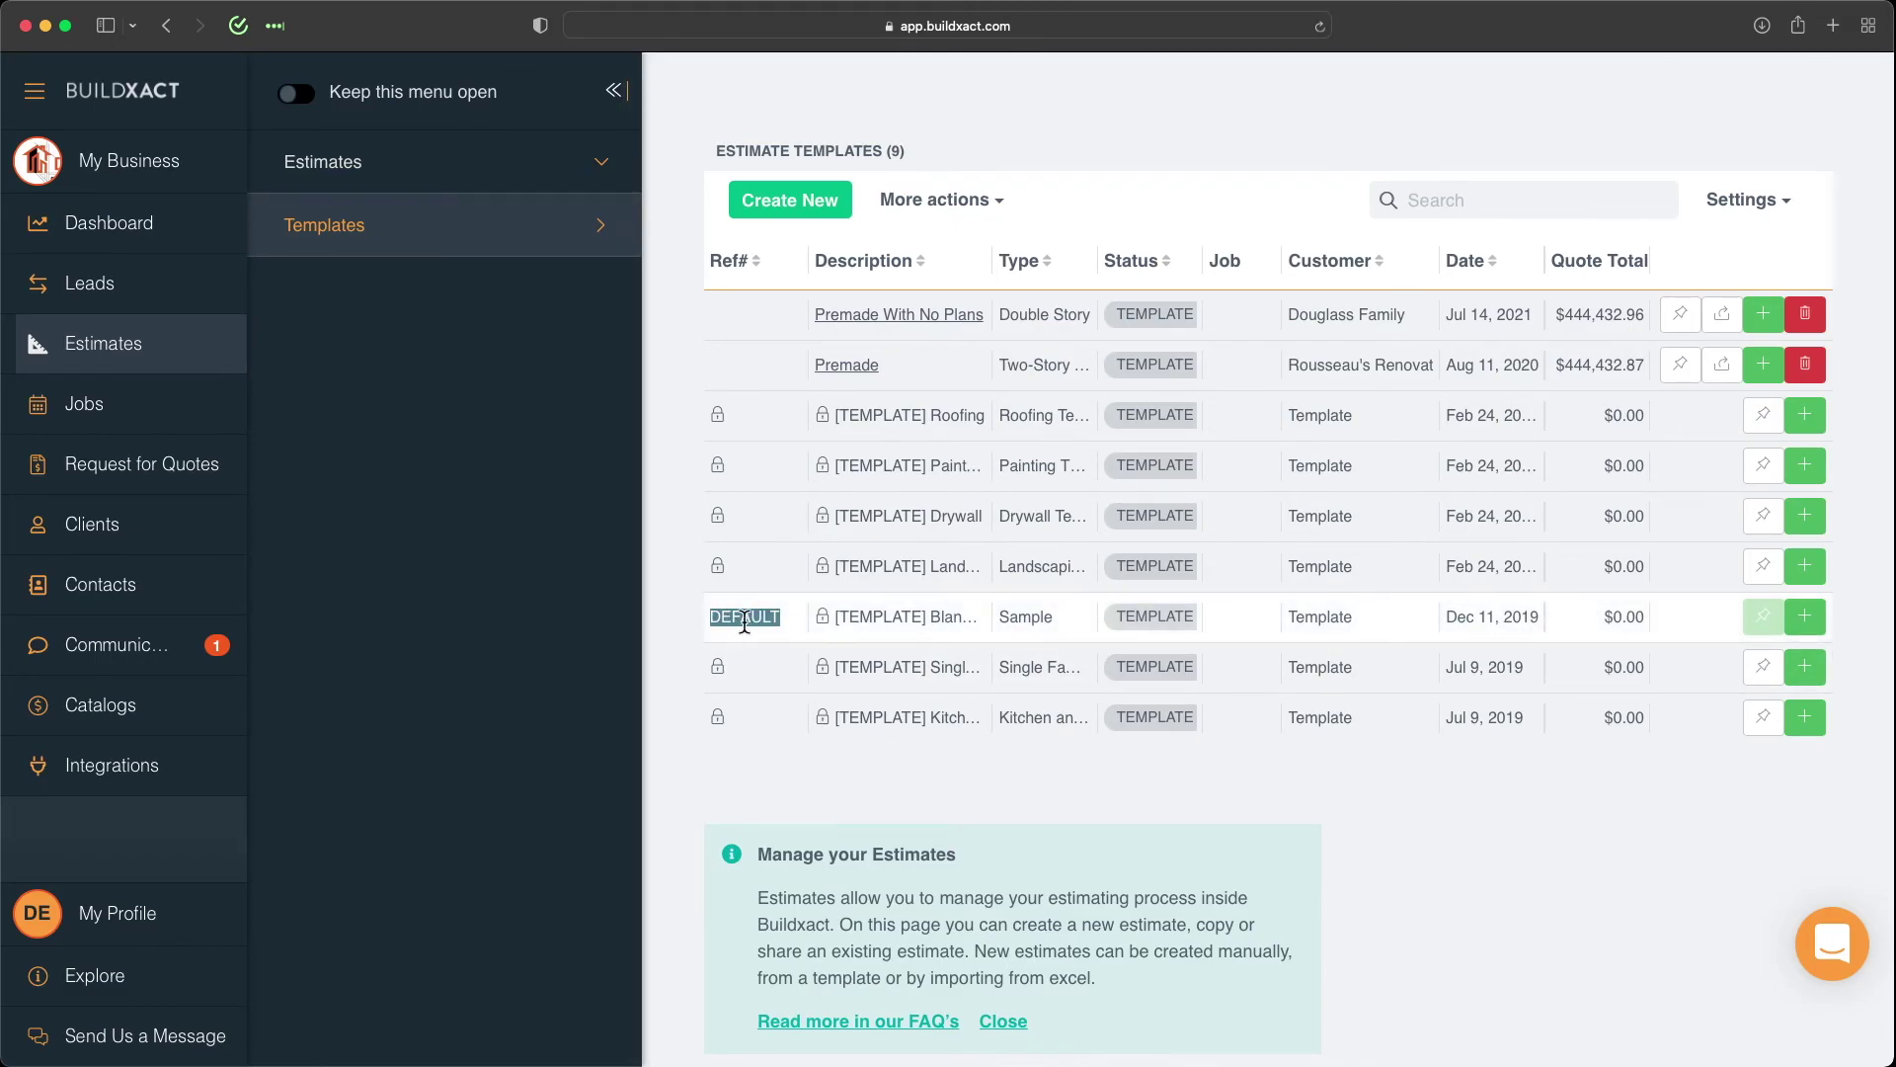
{"action": "left_click_drag", "start_coordinate": [1743, 630], "coordinate": [1758, 530]}
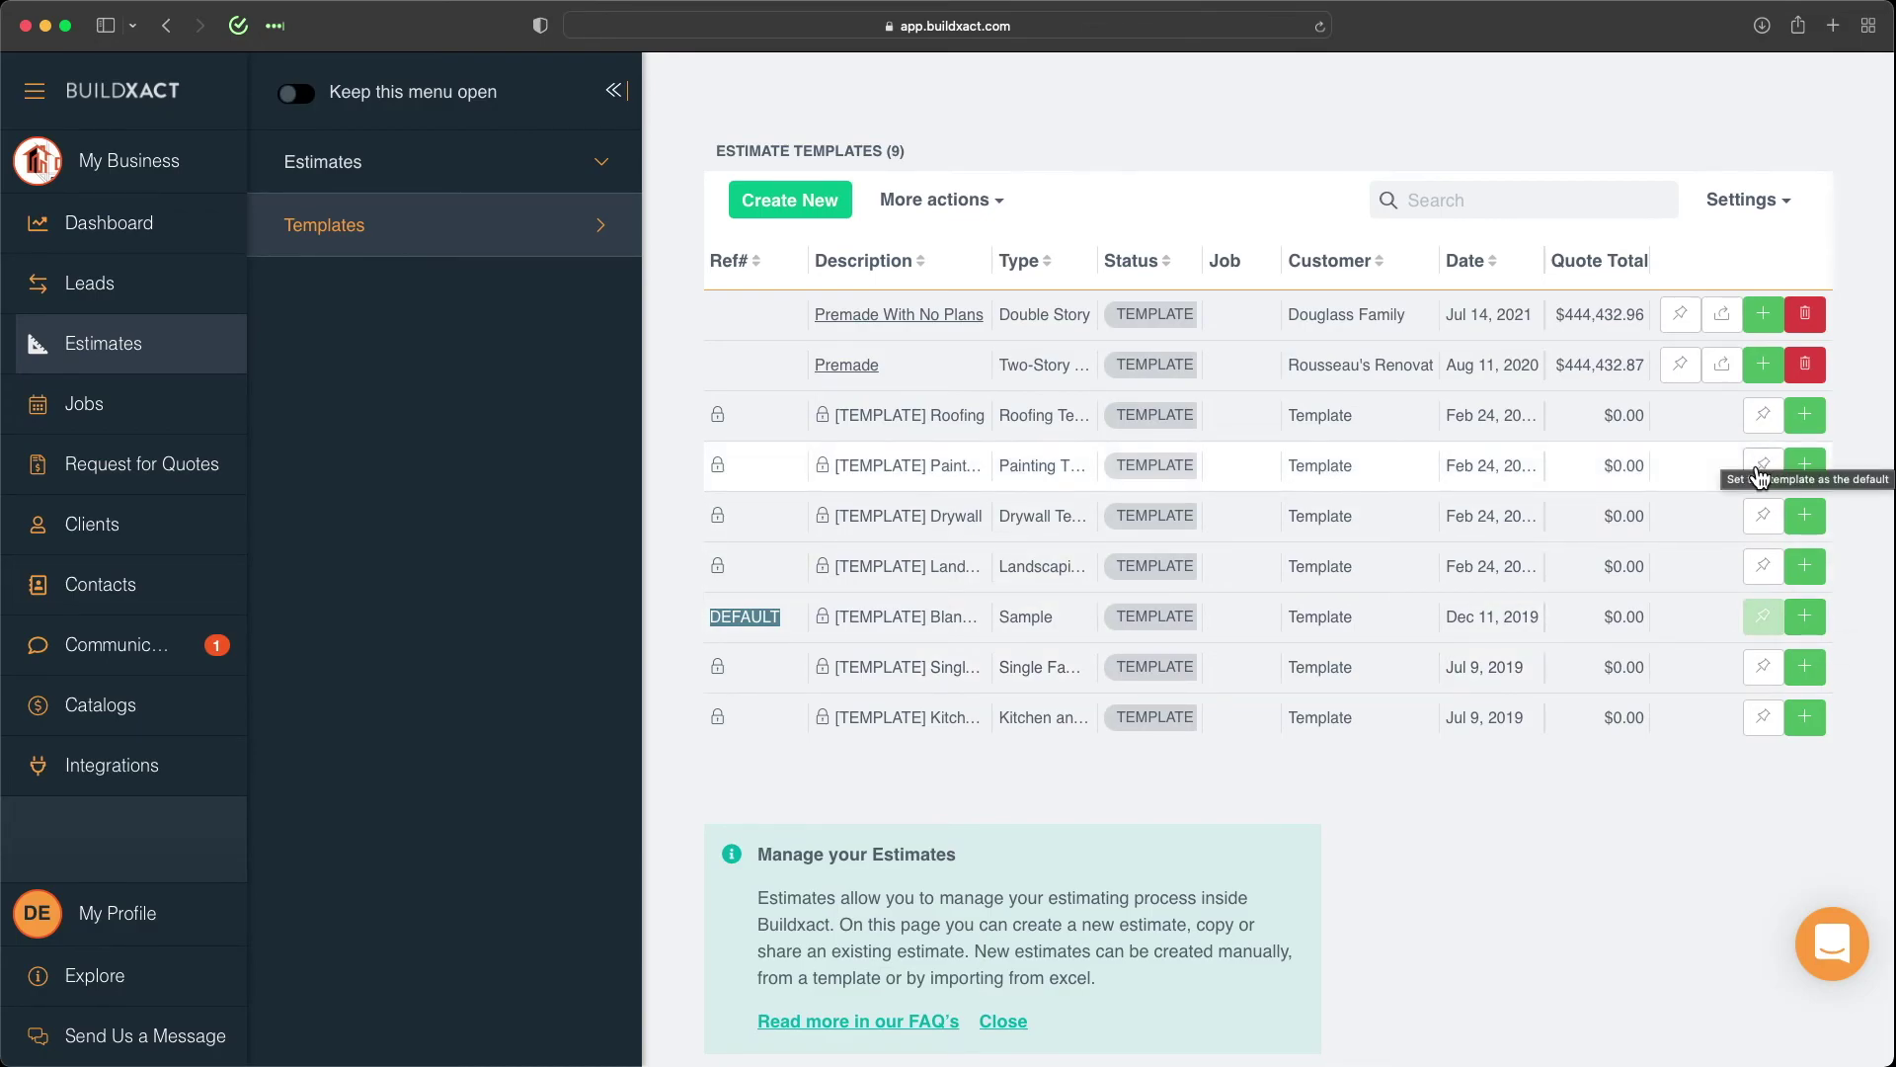